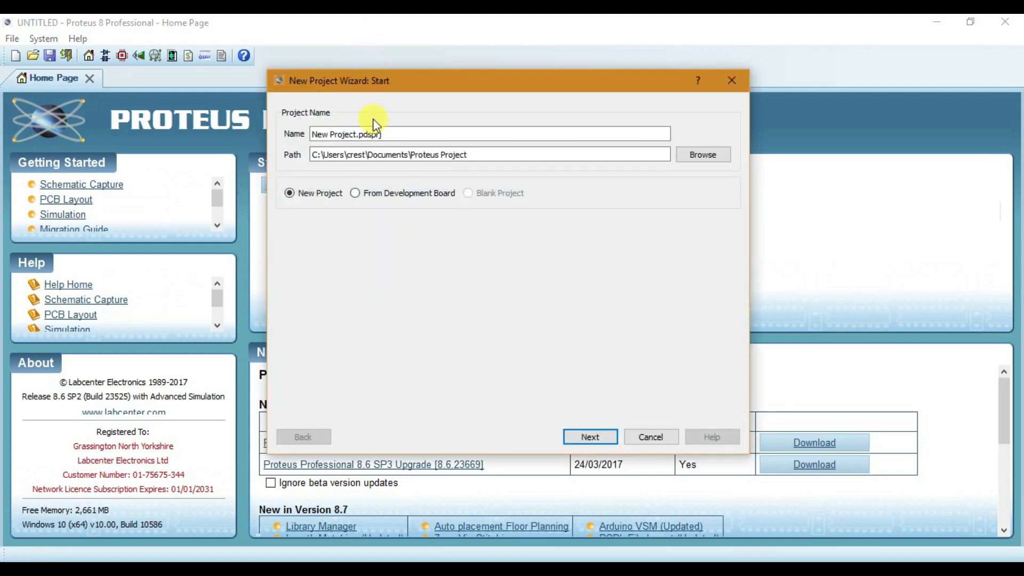
- Name the new project "Automatic Night Light", keeping the .pdsprj extension
{"action": "left_click_drag", "start_coordinate": [356, 134], "coordinate": [269, 113]}
{"action": "type", "text": "Aud"}
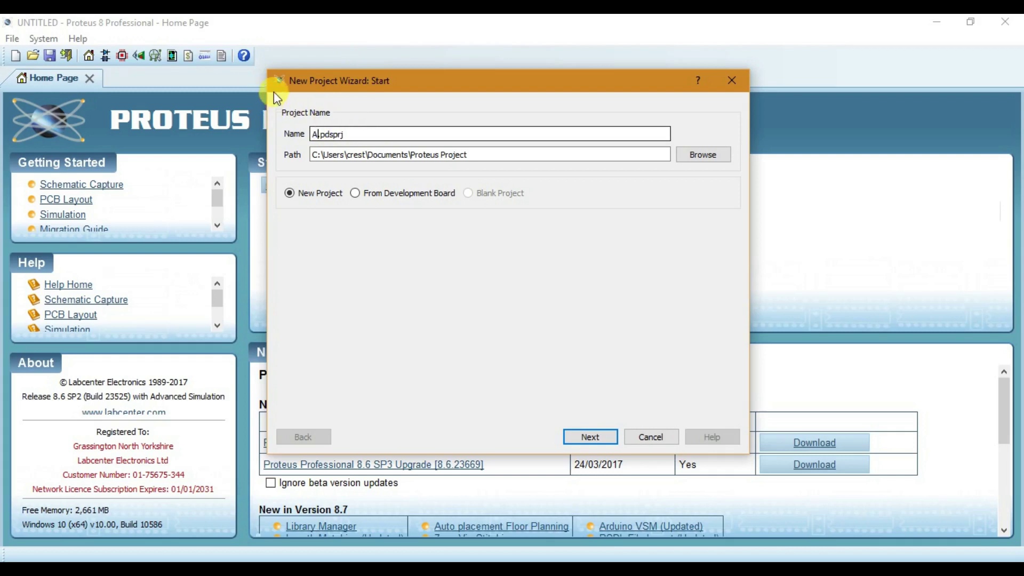
{"action": "key", "text": "BackSpace"}
{"action": "type", "text": "tomati"}
{"action": "type", "text": "c Night "}
{"action": "type", "text": "Ligh"}
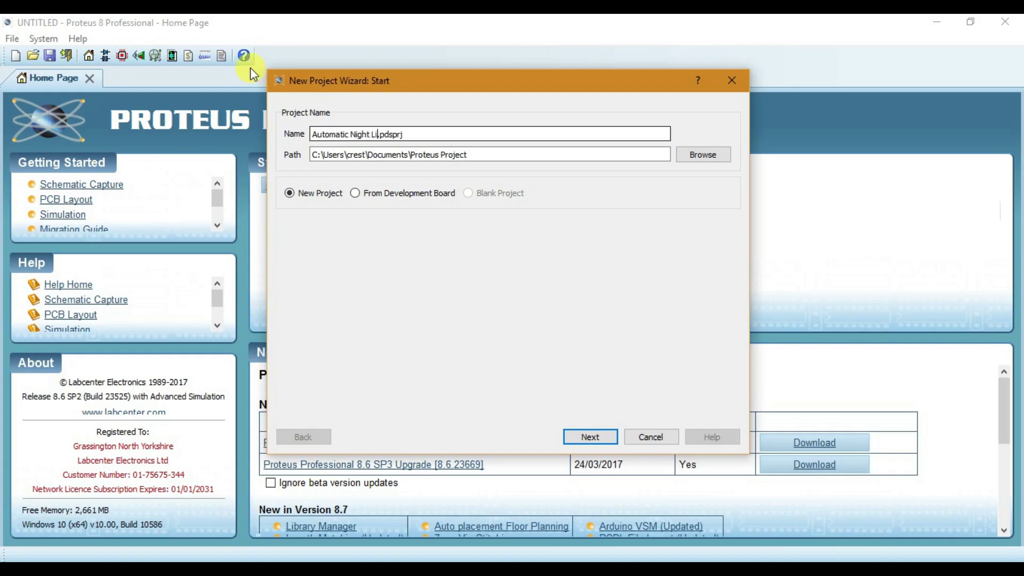
{"action": "type", "text": "t"}
{"action": "key", "text": "Return"}
- Accept the remaining New Project Wizard defaults, including No Firmware Project, and create the project
{"action": "left_click", "coordinate": [574, 440]}
{"action": "left_click", "coordinate": [574, 438]}
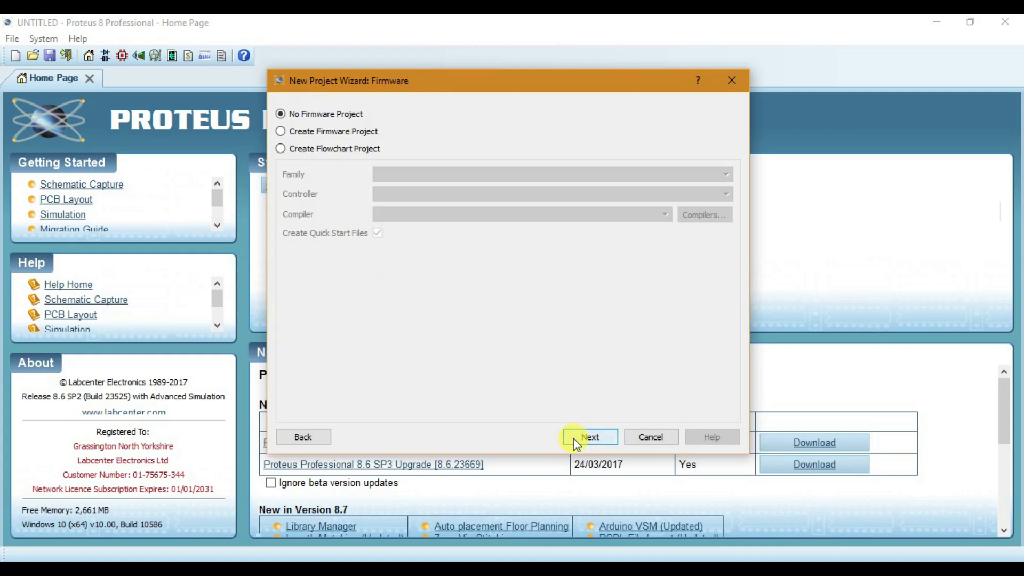
{"action": "left_click", "coordinate": [574, 437]}
{"action": "left_click", "coordinate": [574, 438]}
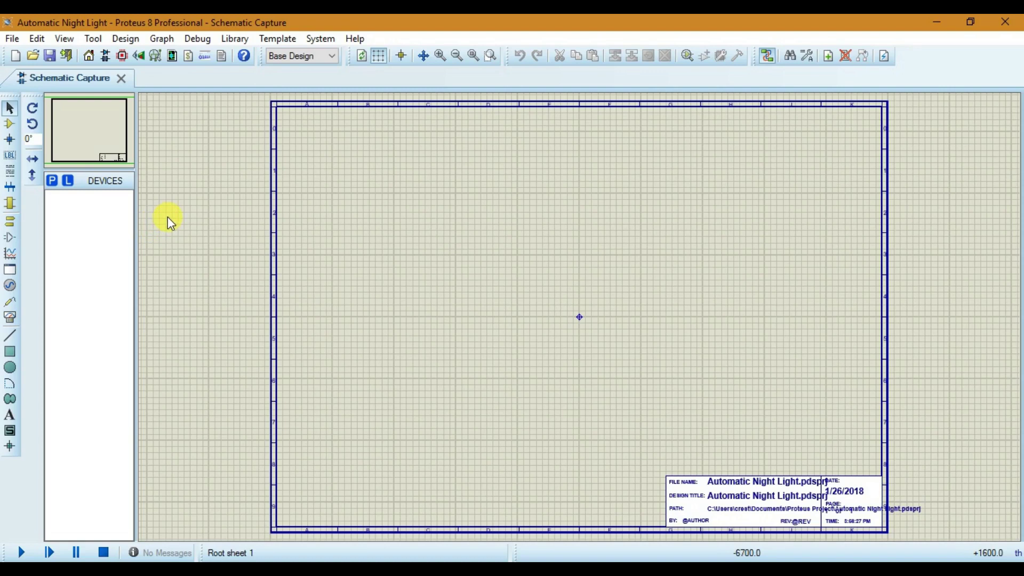
- Search the device library for "res" and add the generic resistor RES to the device list
{"action": "left_click", "coordinate": [51, 183]}
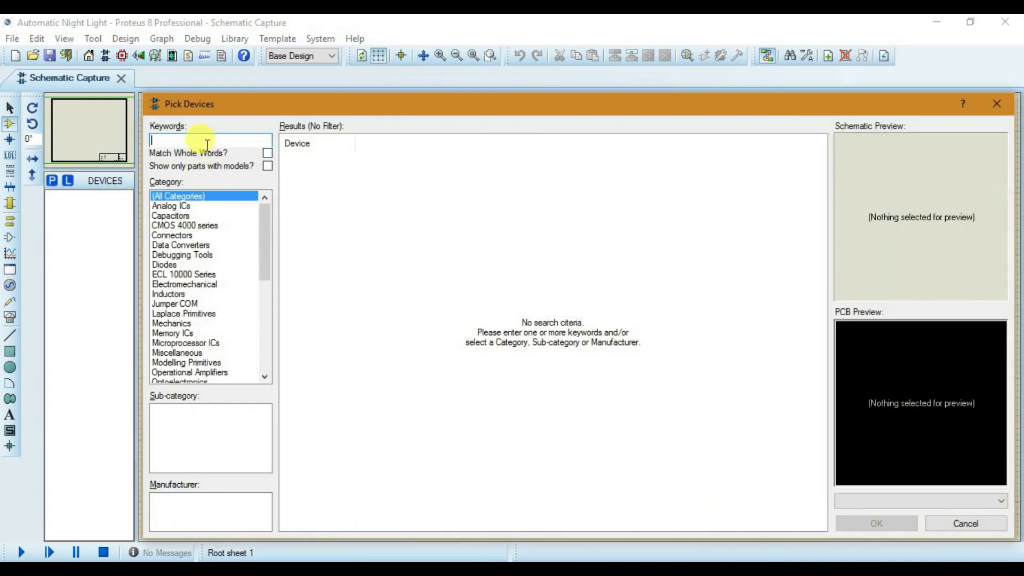
{"action": "type", "text": "res"}
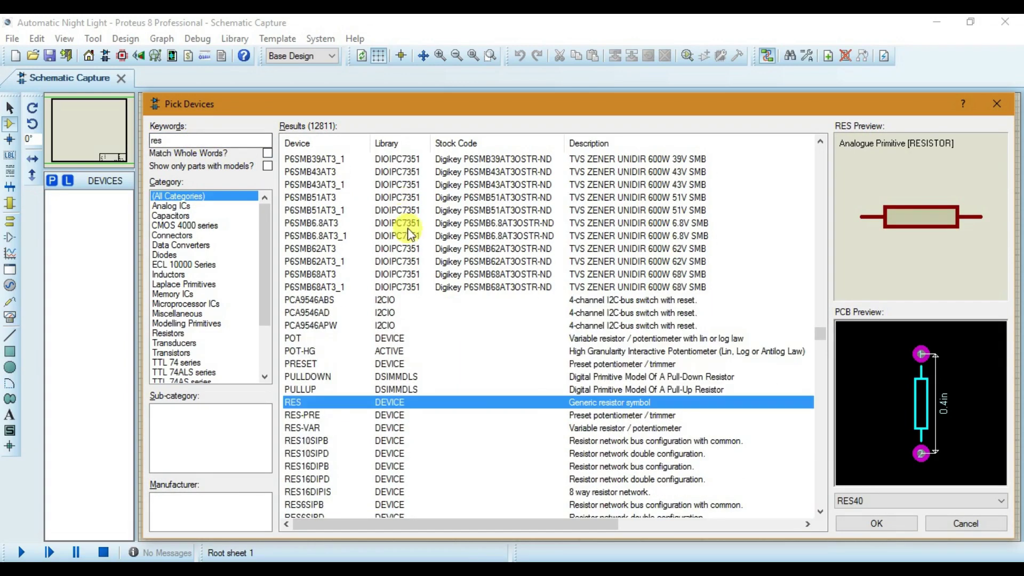
{"action": "double_click", "coordinate": [322, 402]}
- Search the device library for "741" and add the 741 operational amplifier to the device list
{"action": "left_click", "coordinate": [238, 141]}
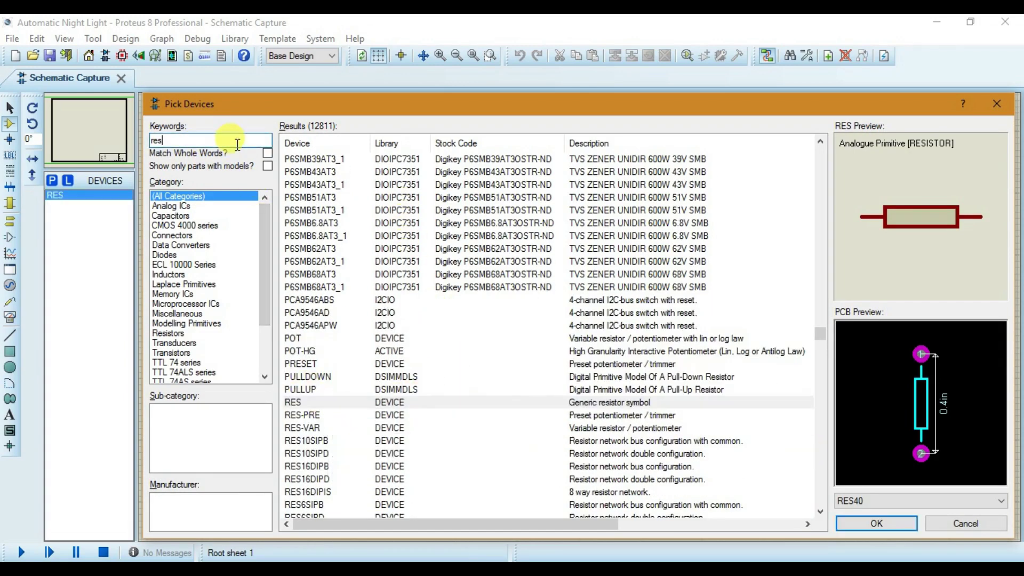
{"action": "key", "text": "BackSpace"}
{"action": "key", "text": "BackSpace"}
{"action": "key", "text": "BackSpace"}
{"action": "type", "text": "741"}
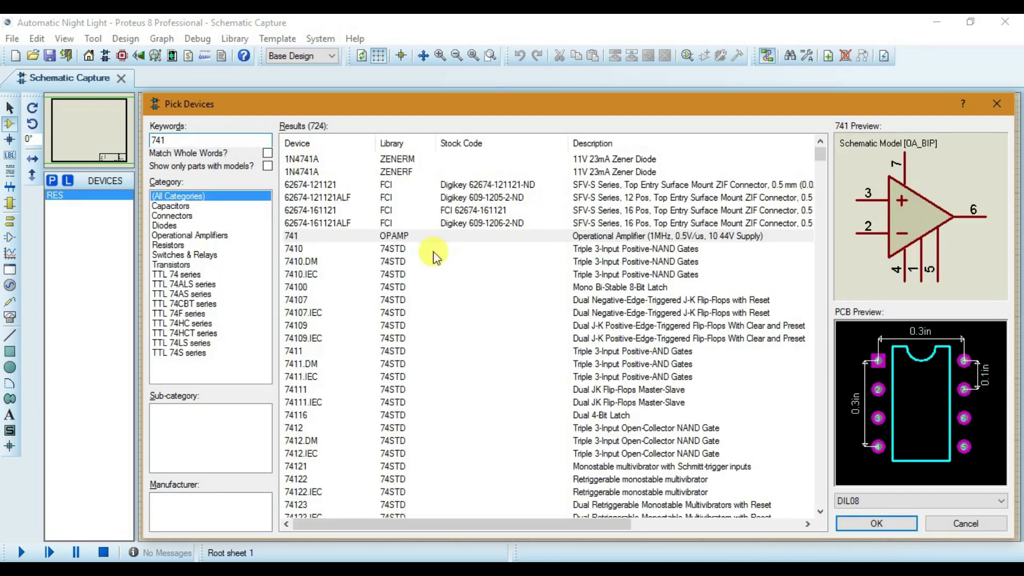
{"action": "left_click", "coordinate": [368, 236]}
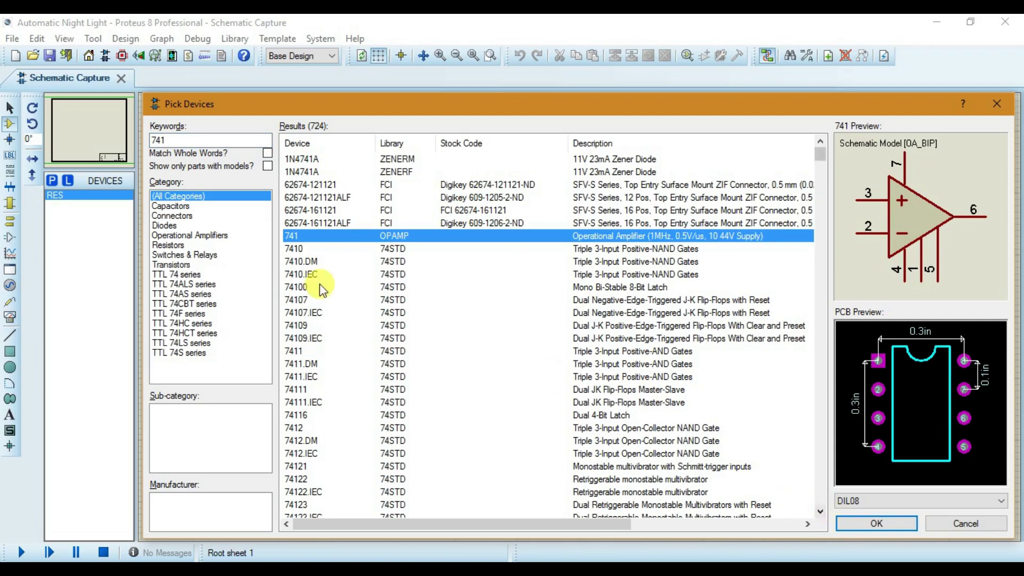
{"action": "double_click", "coordinate": [297, 238]}
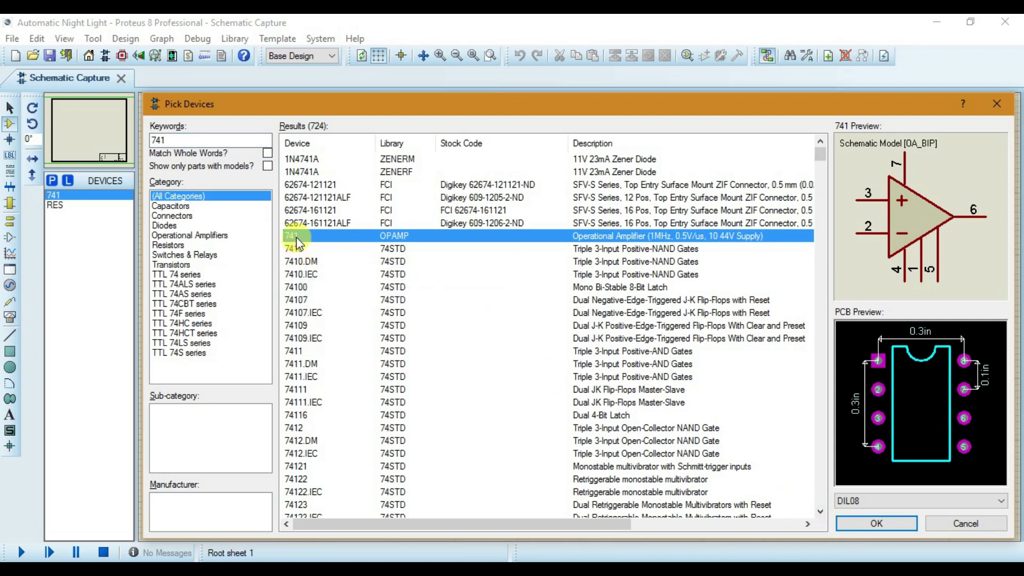
- Search the device library for "ldr" and add TORCH_LDR to the device list
{"action": "double_click", "coordinate": [155, 139]}
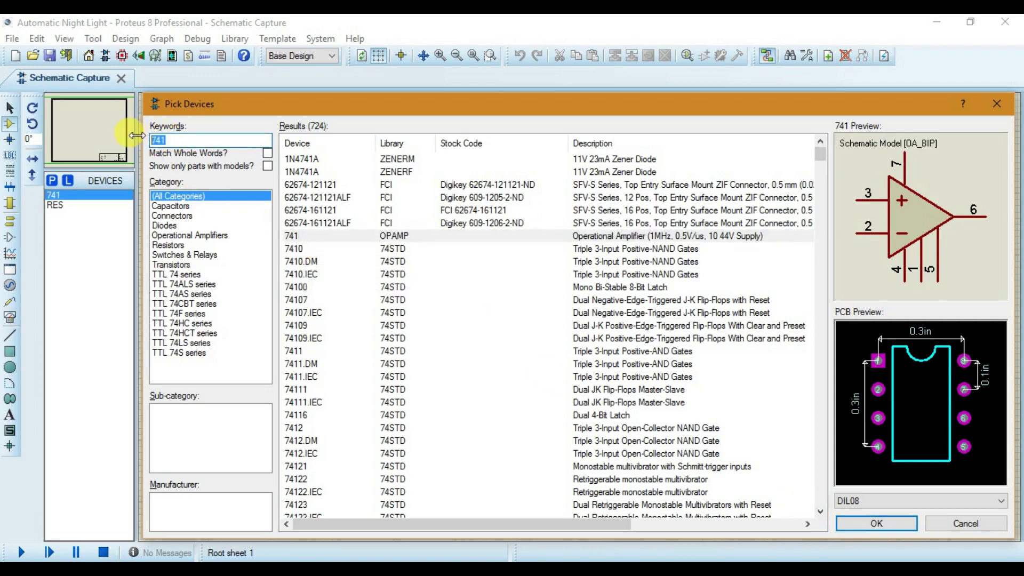
{"action": "type", "text": "ldr"}
{"action": "left_click", "coordinate": [312, 172]}
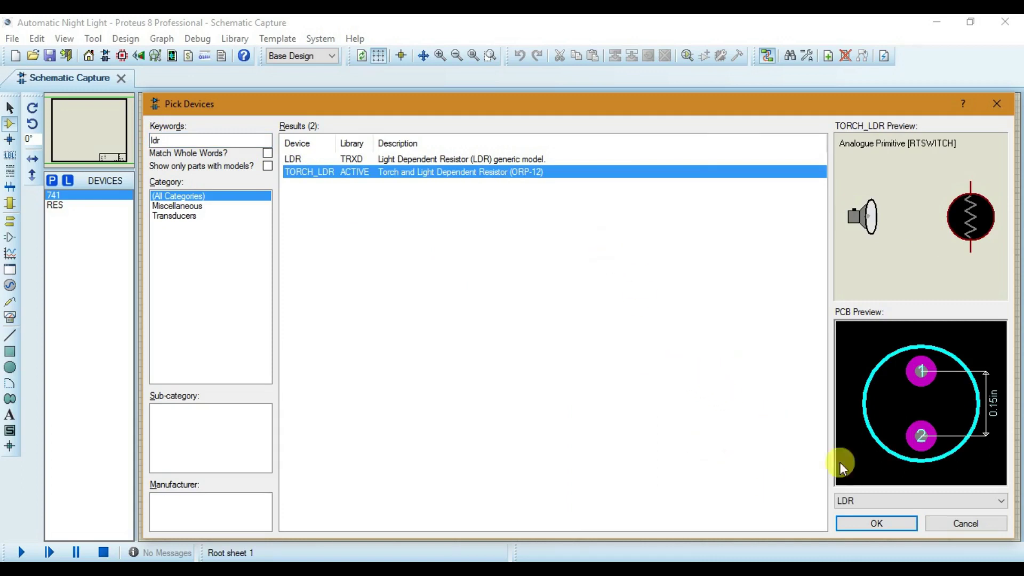
{"action": "double_click", "coordinate": [312, 173]}
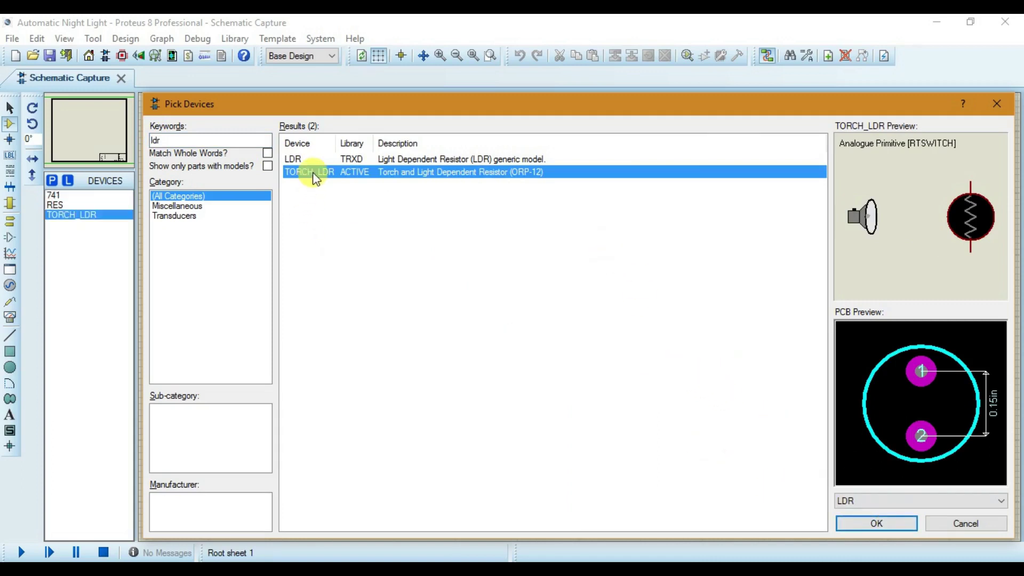
- Search the device library for "pot" and add the interactive potentiometer POT-HG to the device list
{"action": "left_click", "coordinate": [248, 140]}
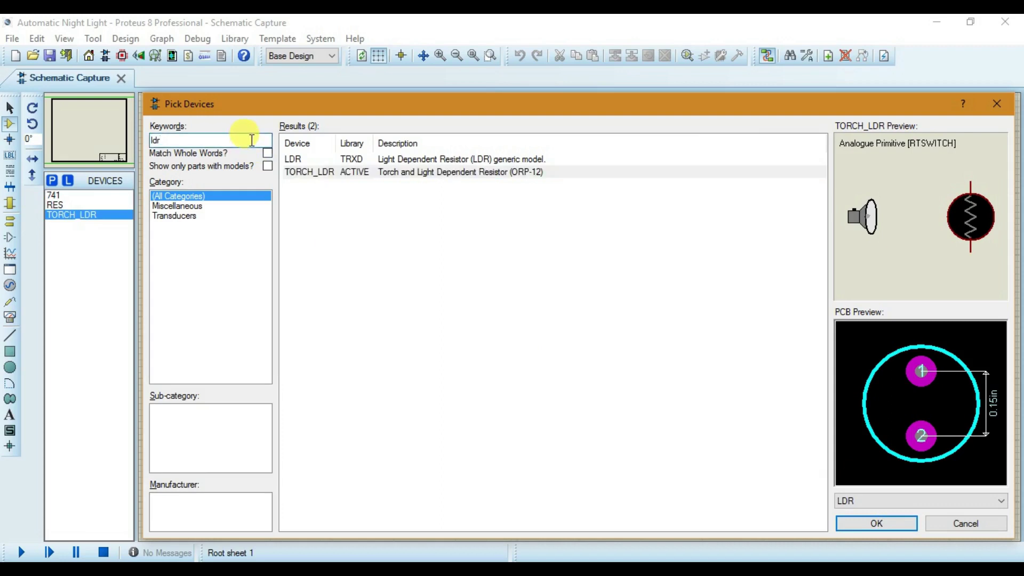
{"action": "key", "text": "BackSpace"}
{"action": "key", "text": "BackSpace"}
{"action": "type", "text": "pot"}
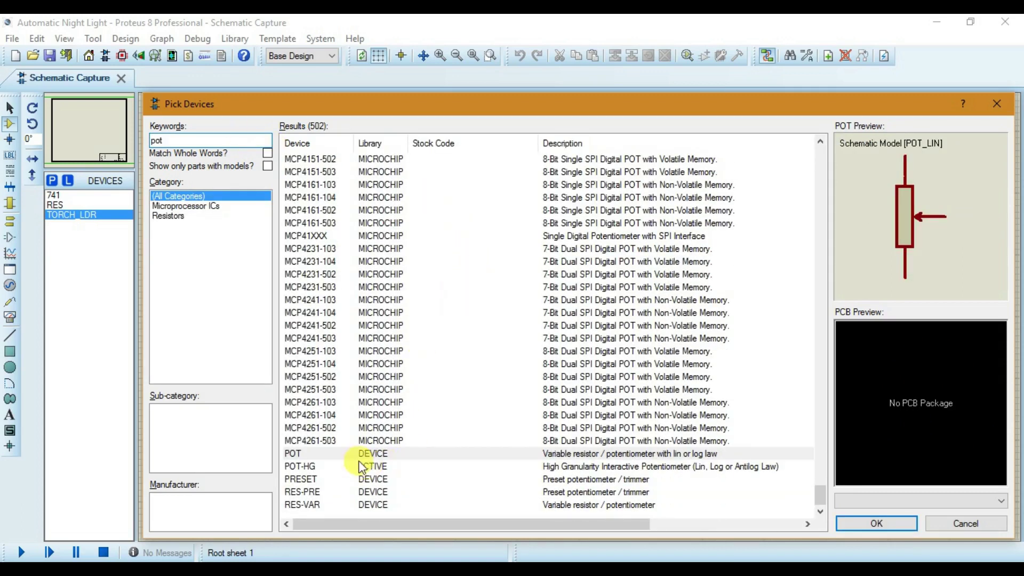
{"action": "left_click", "coordinate": [361, 467]}
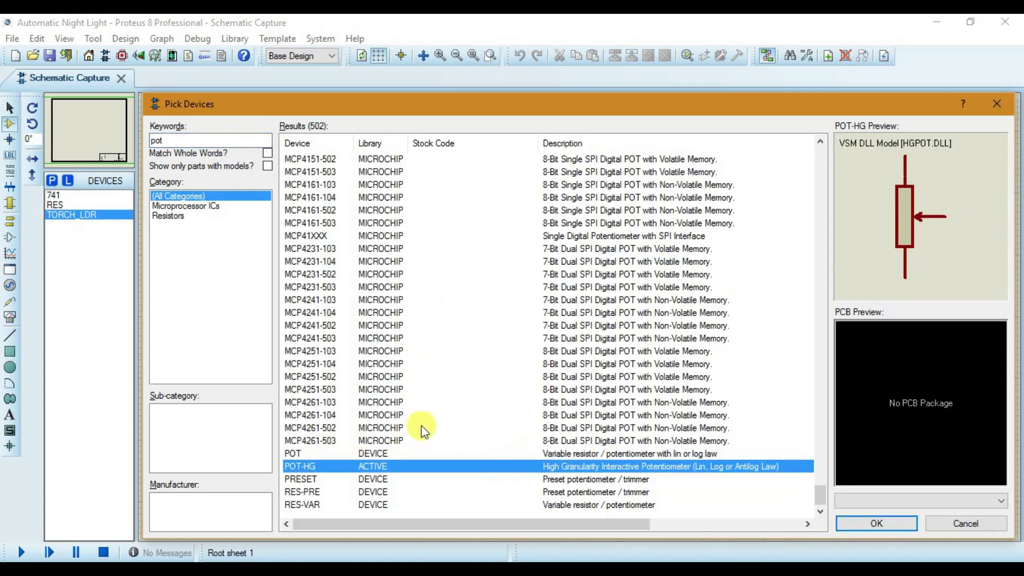
{"action": "double_click", "coordinate": [386, 467]}
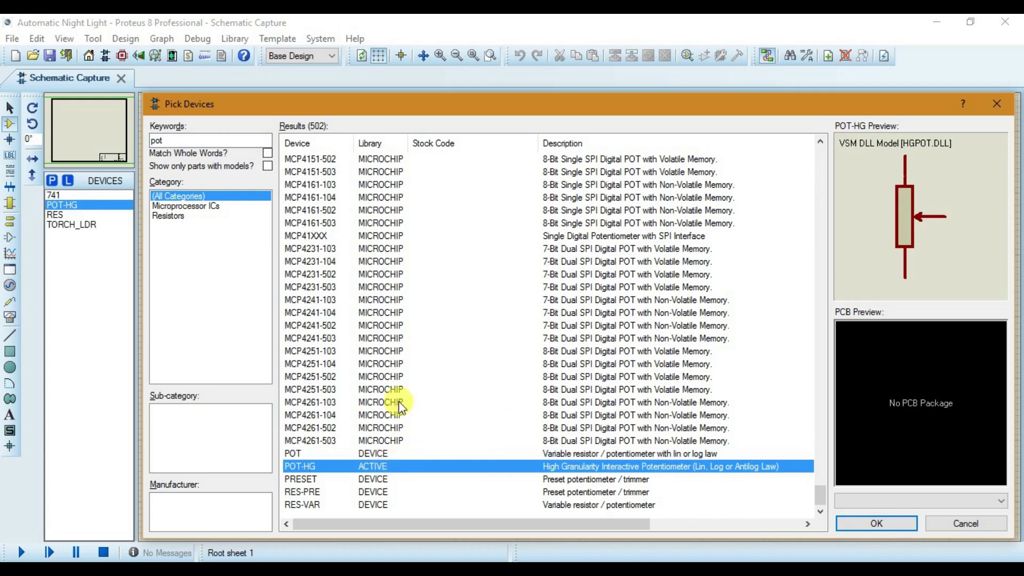
- Search the device library for "led", add the blue/yellow LED-BIBY to the device list and close the device picker
{"action": "left_click", "coordinate": [194, 143]}
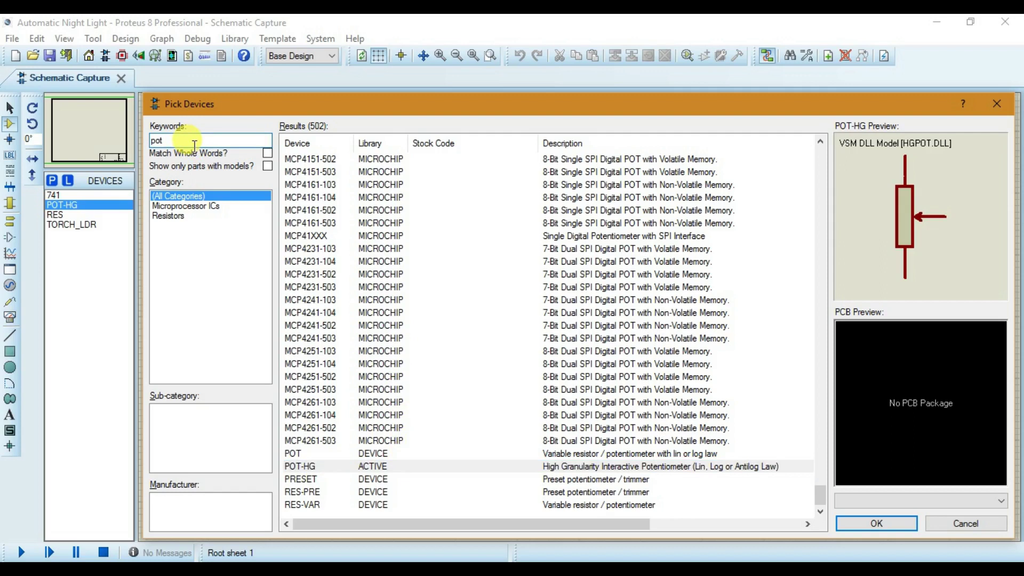
{"action": "key", "text": "BackSpace"}
{"action": "key", "text": "BackSpace"}
{"action": "type", "text": "led"}
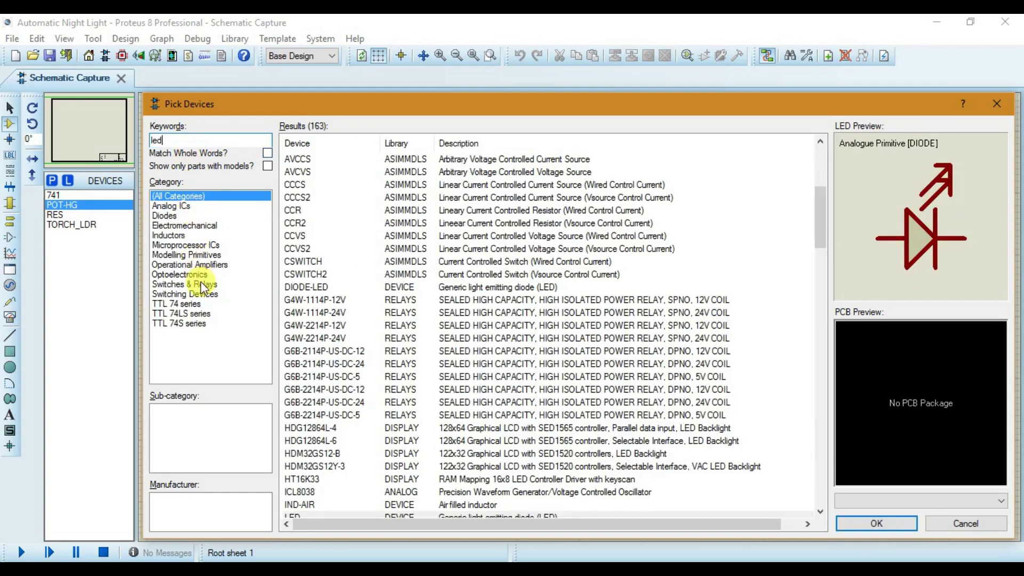
{"action": "scroll", "coordinate": [382, 306], "scroll_direction": "down", "scroll_amount": 3}
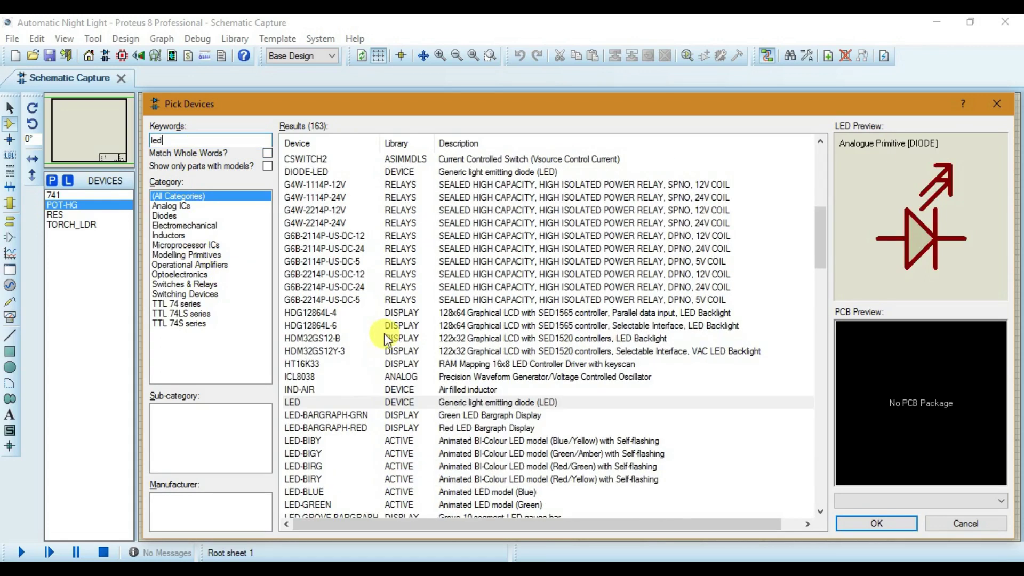
{"action": "left_click", "coordinate": [324, 441]}
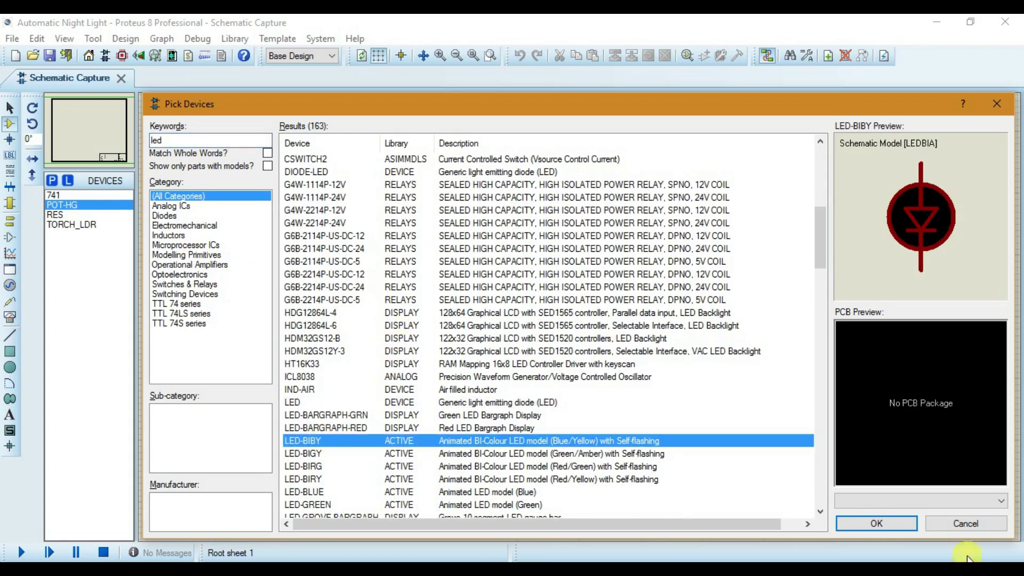
{"action": "left_click", "coordinate": [888, 530]}
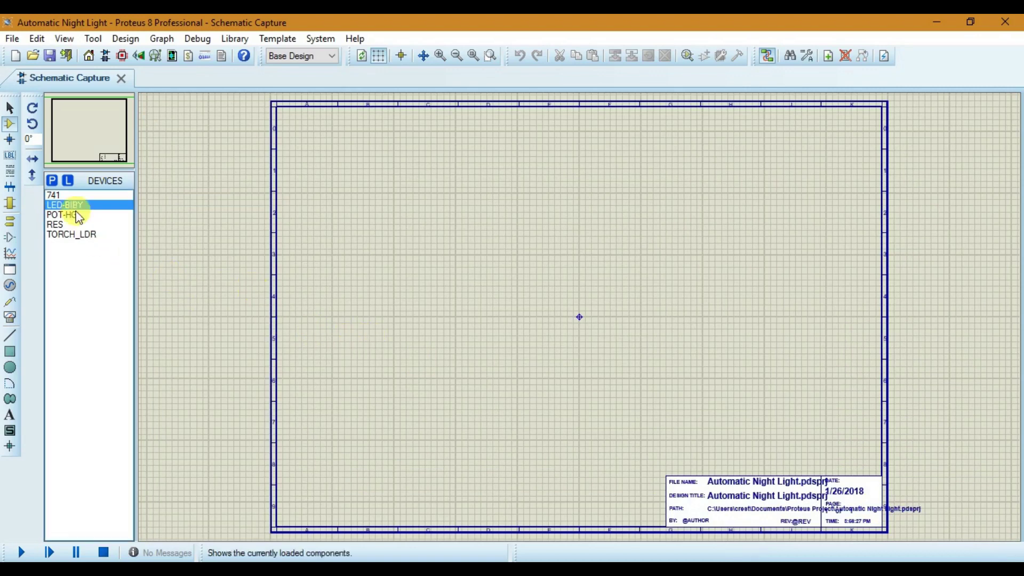
- Place the 741 op-amp near the centre of the schematic sheet, just above the origin marker
{"action": "left_click", "coordinate": [52, 195]}
{"action": "left_click", "coordinate": [557, 266]}
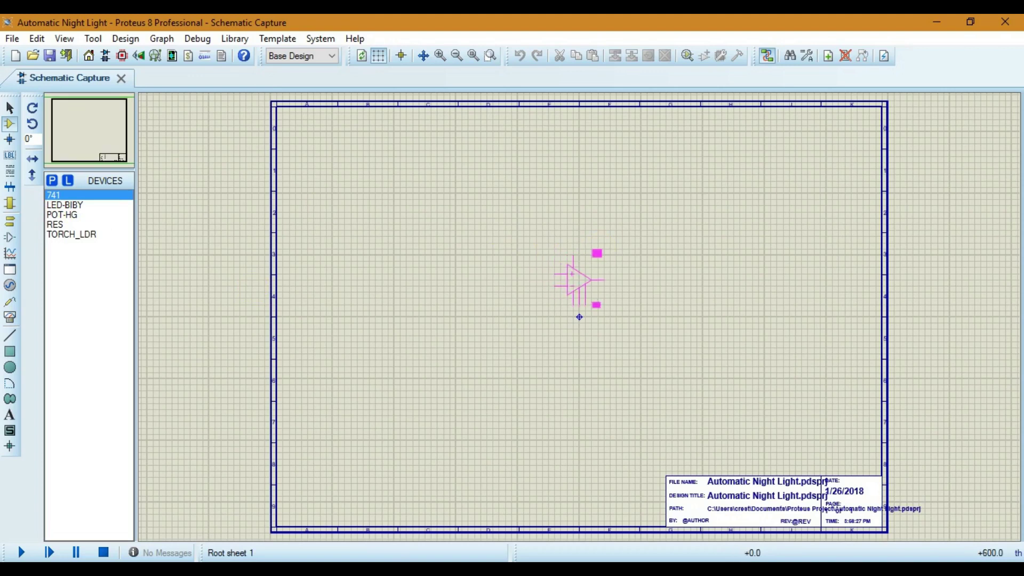
{"action": "left_click", "coordinate": [571, 275]}
{"action": "scroll", "coordinate": [580, 282], "scroll_direction": "up", "scroll_amount": 1}
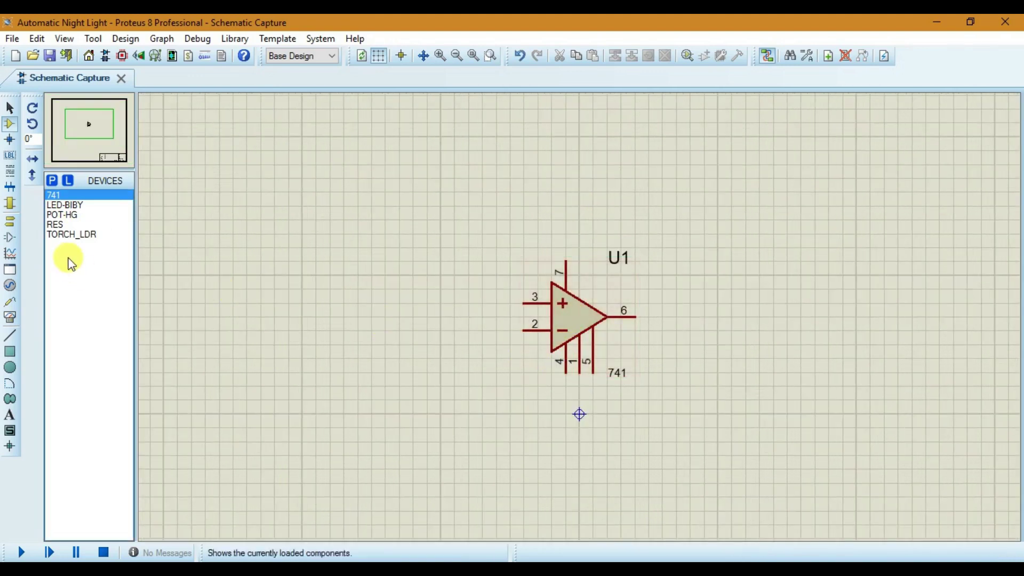
- Place a RES resistor in line with the op-amp's output pin and an LED-BIBY below and to the right of it
{"action": "left_click", "coordinate": [62, 227]}
{"action": "left_click", "coordinate": [743, 314]}
{"action": "left_click", "coordinate": [711, 317]}
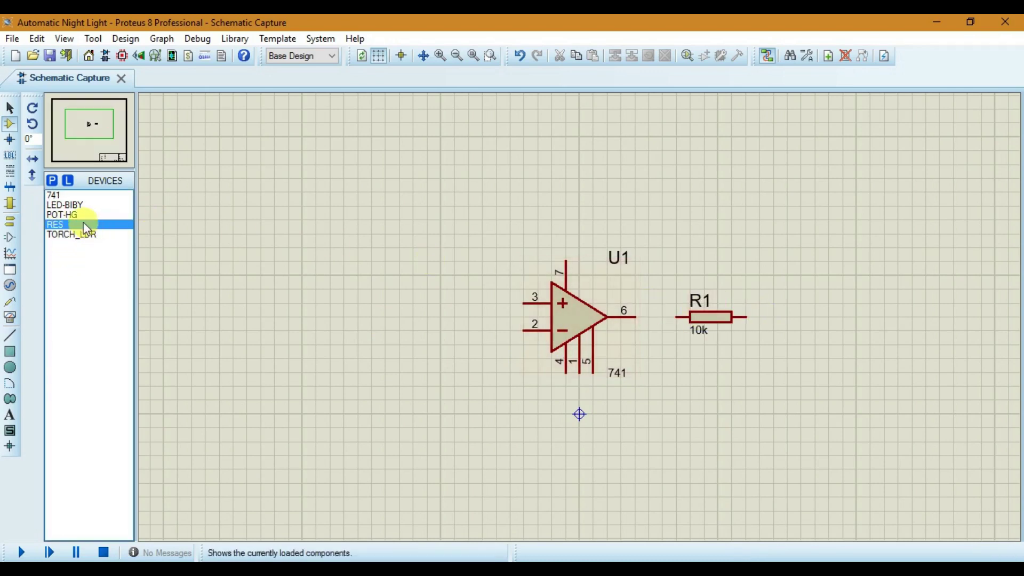
{"action": "left_click", "coordinate": [63, 205]}
{"action": "left_click", "coordinate": [822, 314]}
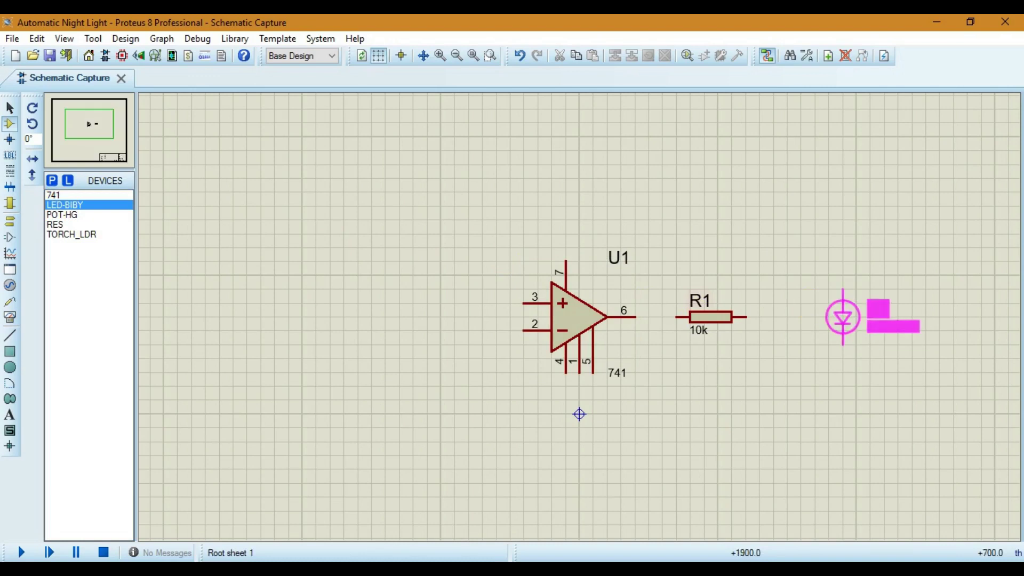
{"action": "left_click", "coordinate": [829, 372]}
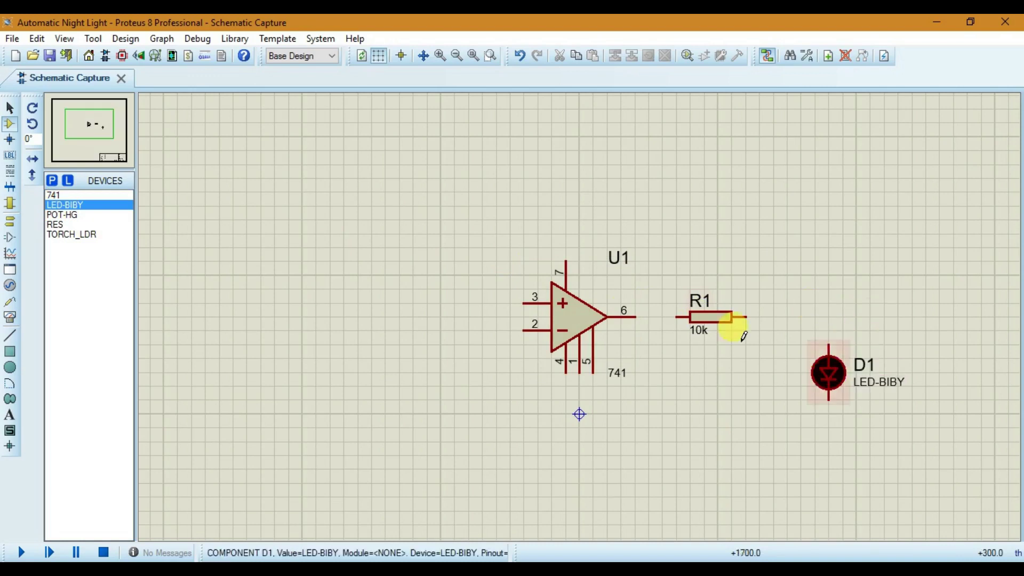
- Wire op-amp output pin 6 through resistor R1 to the top of LED D1, and set R1's value to 220
{"action": "left_click", "coordinate": [634, 317]}
{"action": "left_click", "coordinate": [678, 317]}
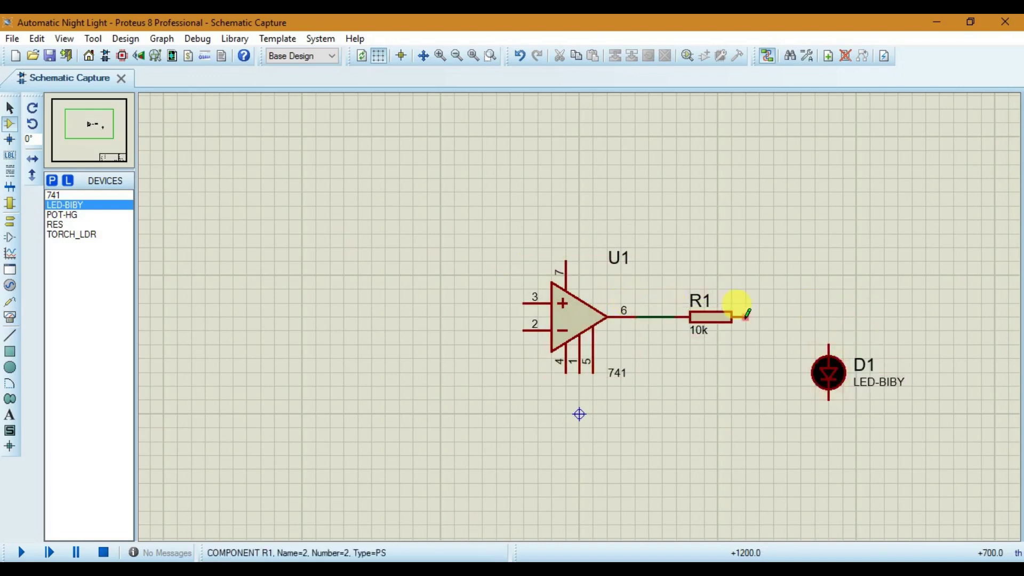
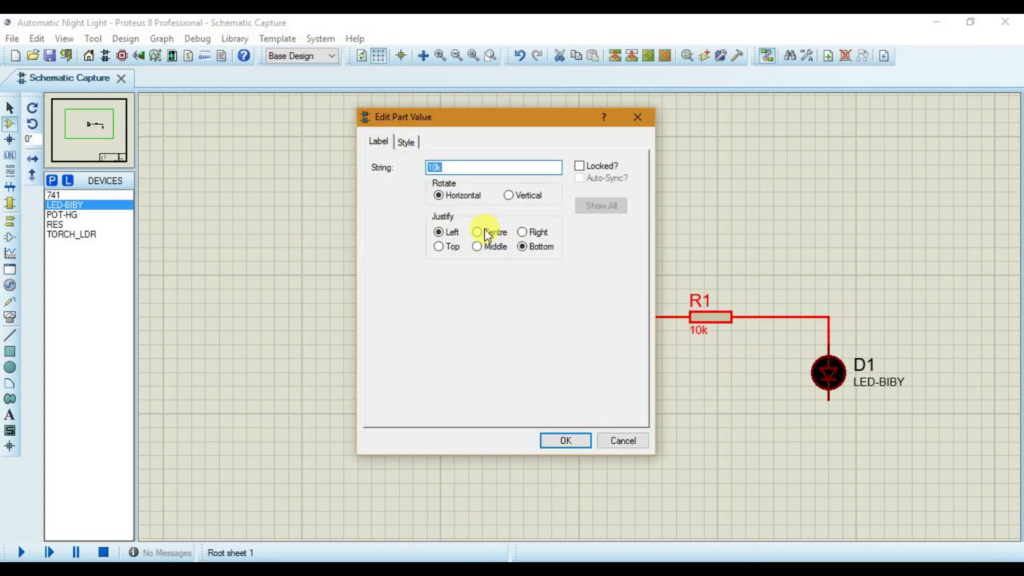
{"action": "type", "text": "220"}
{"action": "left_click", "coordinate": [565, 441]}
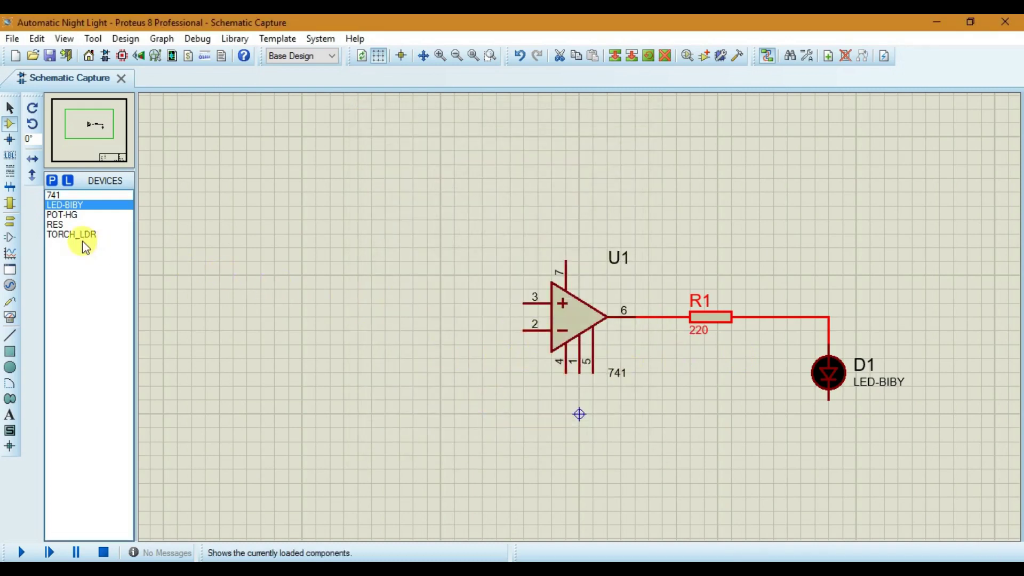
- Place the TORCH_LDR to the left of the op-amp and a horizontal RES resistor directly below it
{"action": "left_click", "coordinate": [67, 235]}
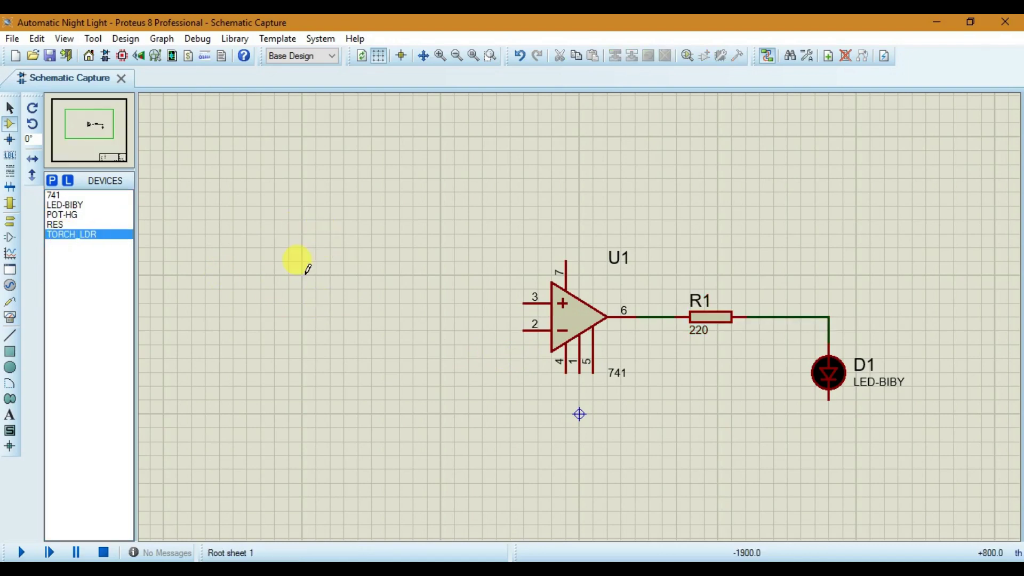
{"action": "left_click", "coordinate": [309, 265]}
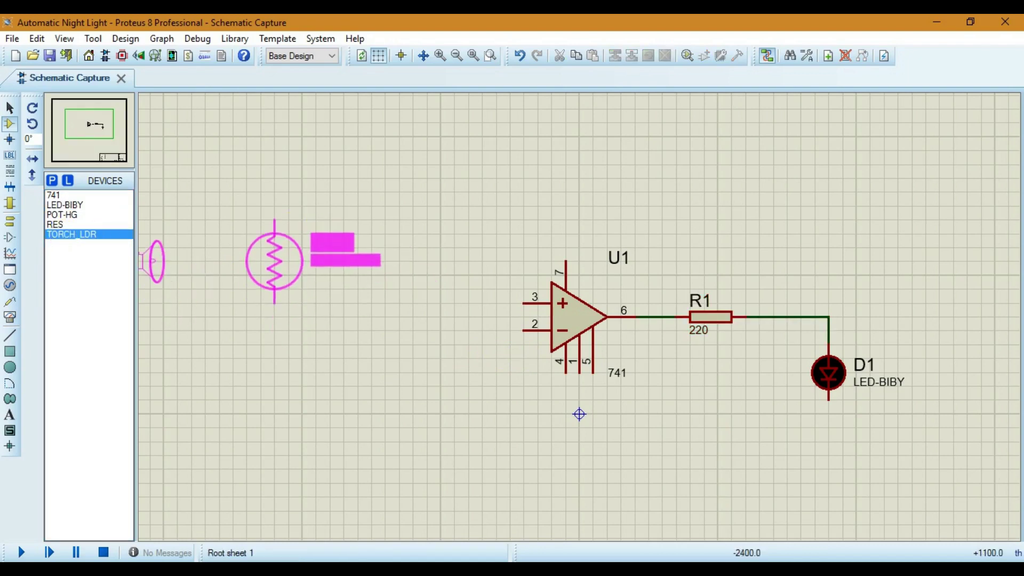
{"action": "left_click", "coordinate": [261, 261]}
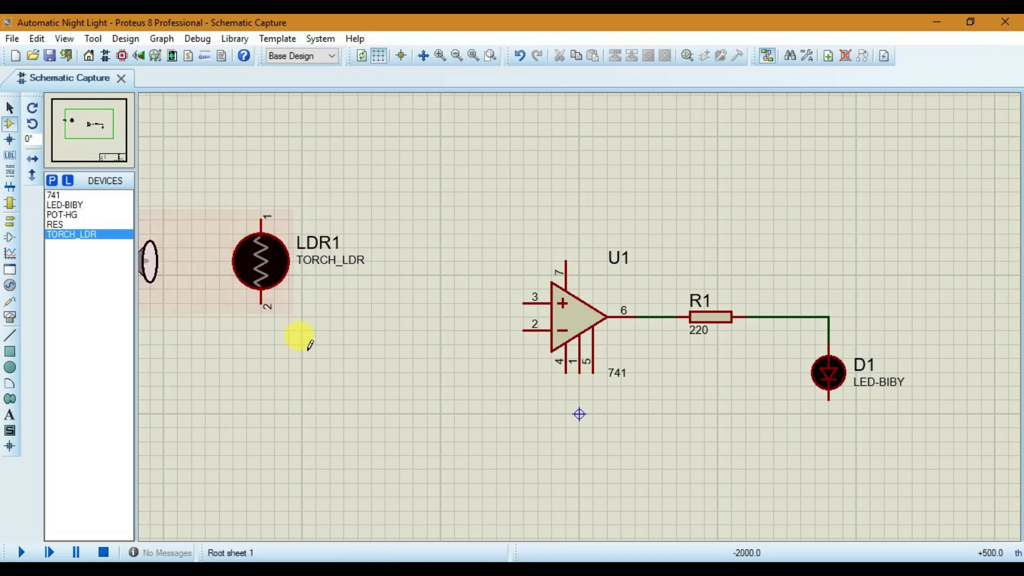
{"action": "left_click", "coordinate": [66, 224]}
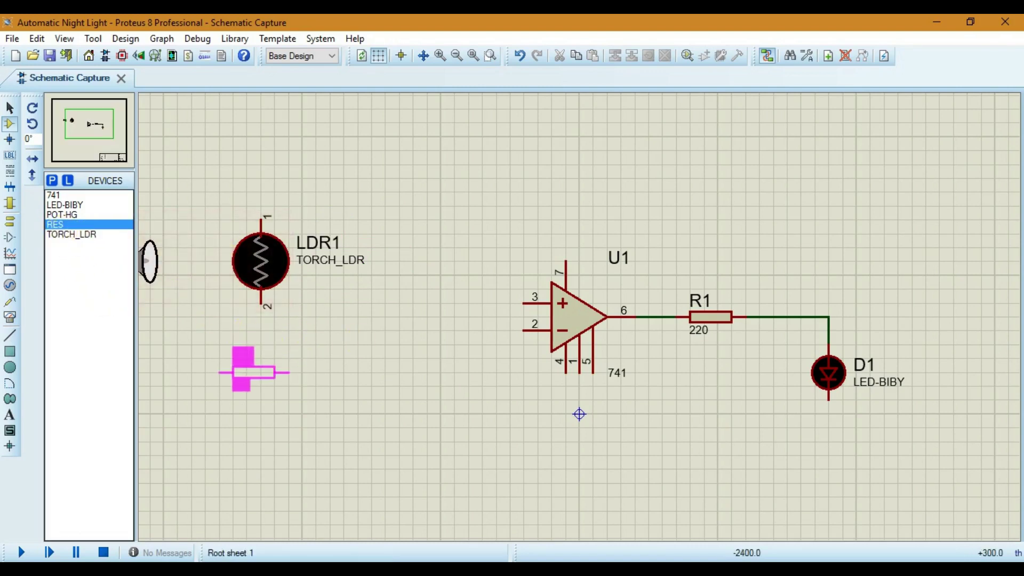
{"action": "left_click", "coordinate": [267, 373]}
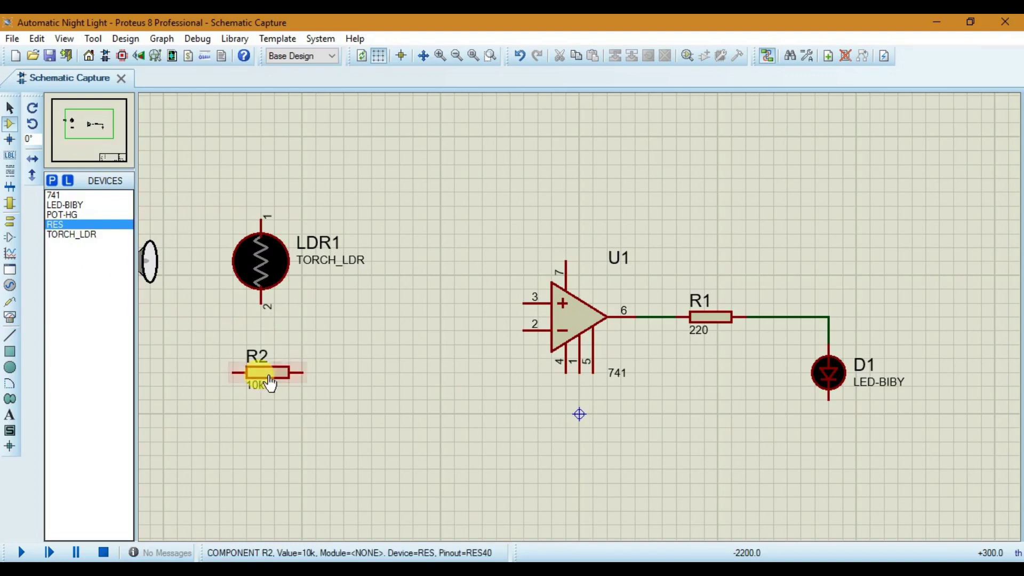
- Rotate R2 anti-clockwise to stand vertically, align it directly under LDR1, and wire its top pin to LDR1 pin 2
{"action": "right_click", "coordinate": [283, 372]}
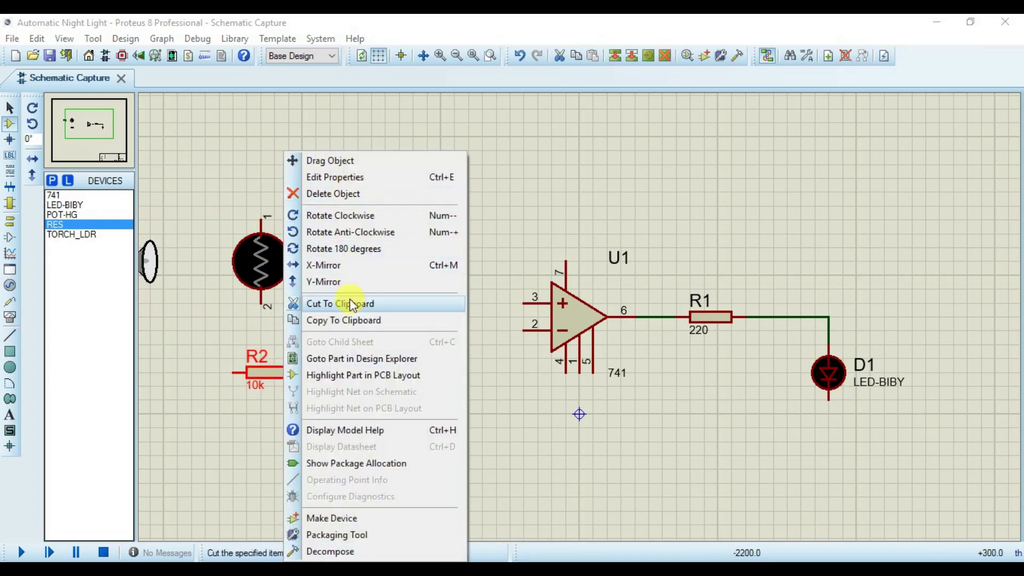
{"action": "left_click", "coordinate": [338, 231]}
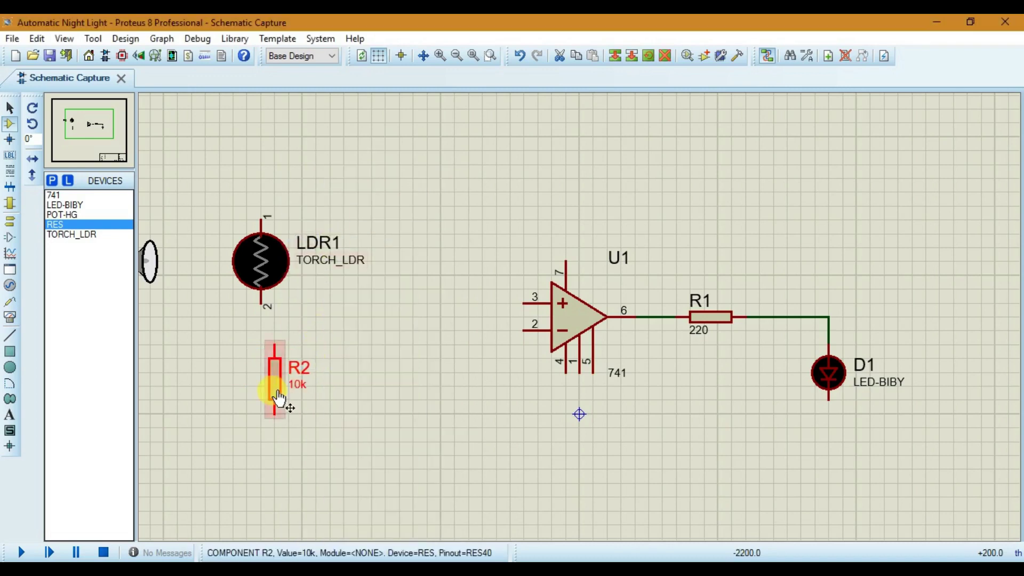
{"action": "right_click", "coordinate": [271, 388]}
{"action": "left_click", "coordinate": [359, 161]}
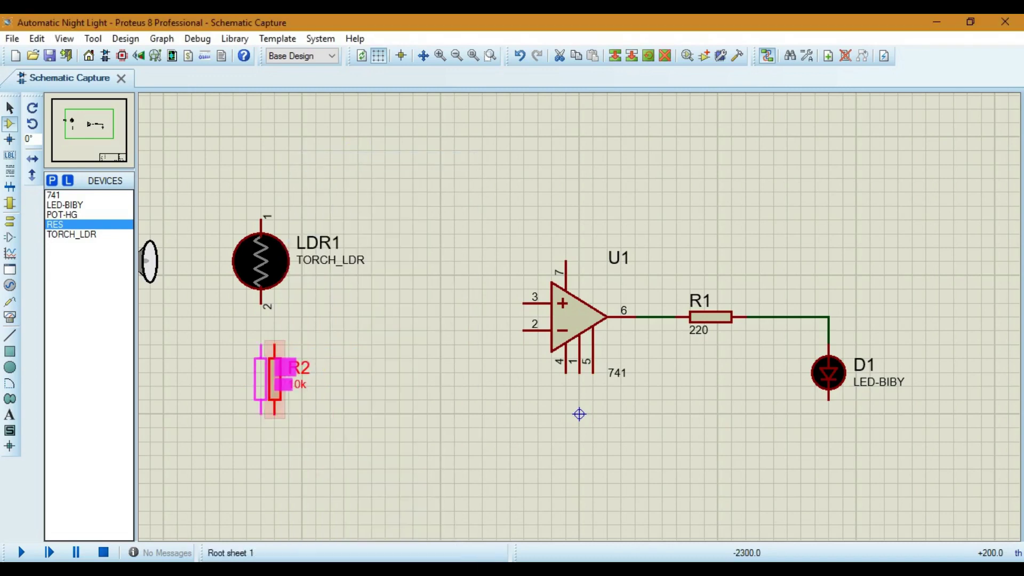
{"action": "left_click", "coordinate": [257, 388]}
{"action": "double_click", "coordinate": [259, 384]}
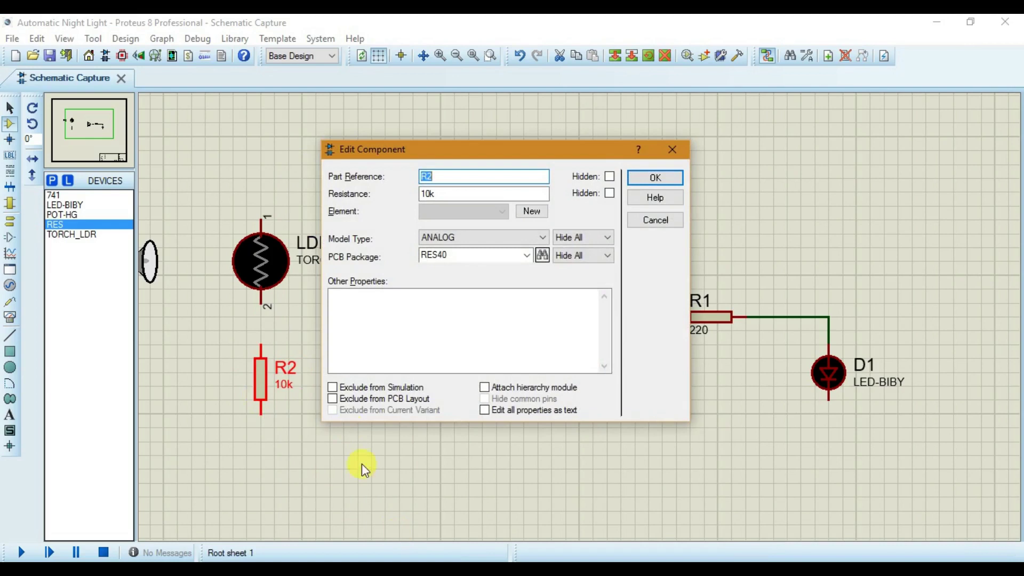
{"action": "left_click", "coordinate": [673, 150]}
{"action": "left_click", "coordinate": [261, 350]}
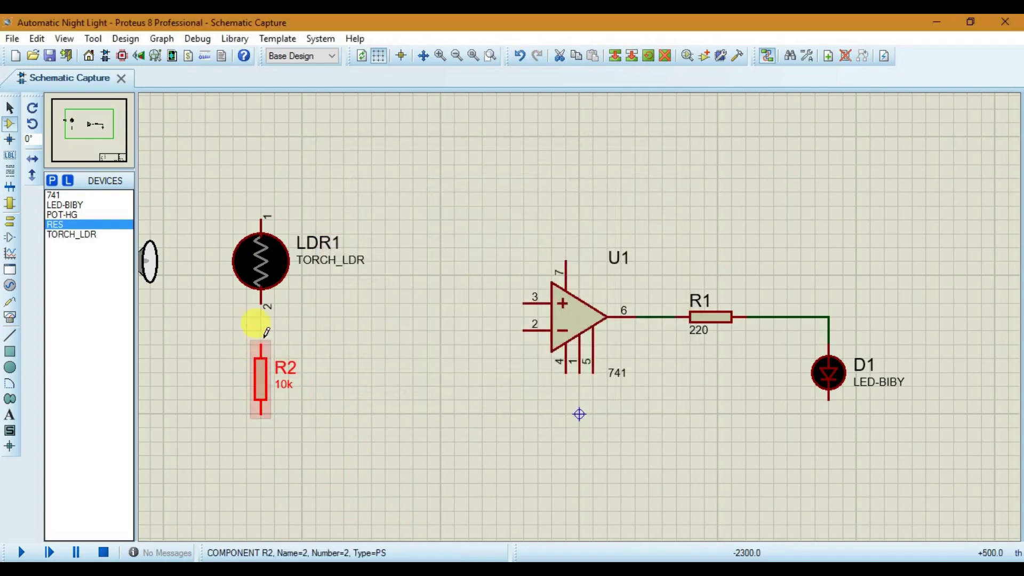
{"action": "left_click", "coordinate": [260, 305]}
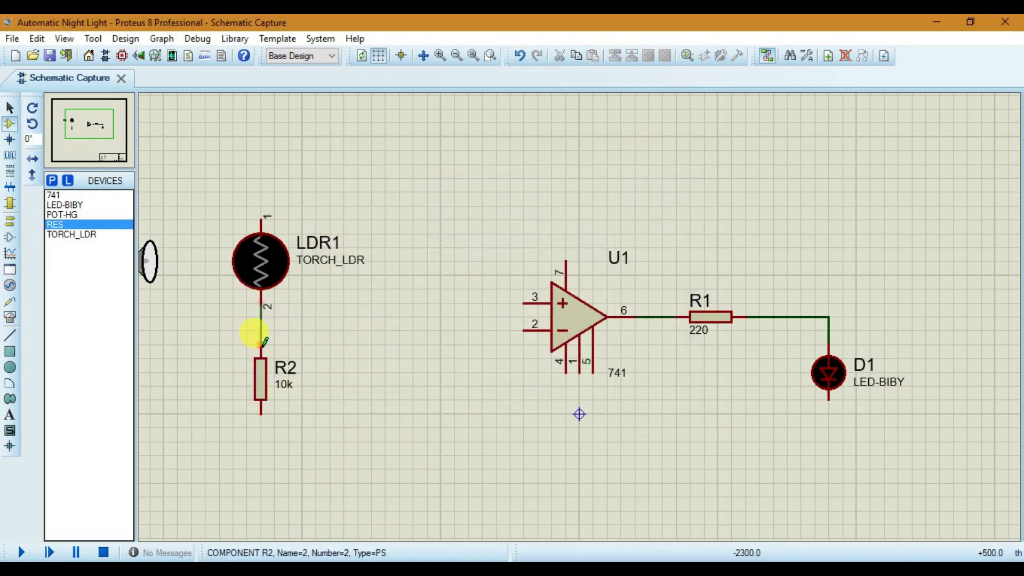
- Set R2's value to 1k and wire op-amp pin 2 to the connection between LDR1 and R2
{"action": "double_click", "coordinate": [283, 384]}
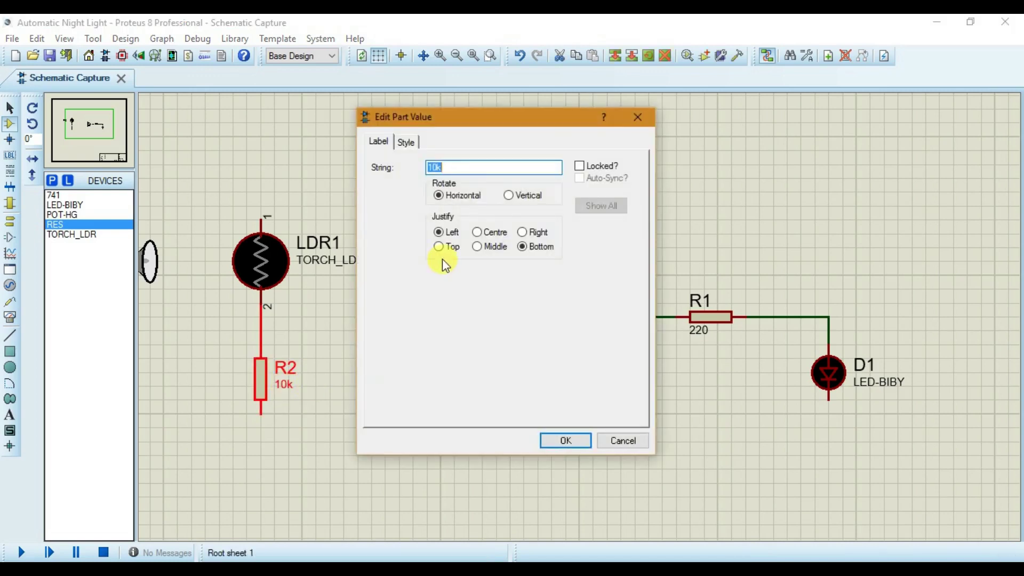
{"action": "type", "text": "1"}
{"action": "key", "text": "Return"}
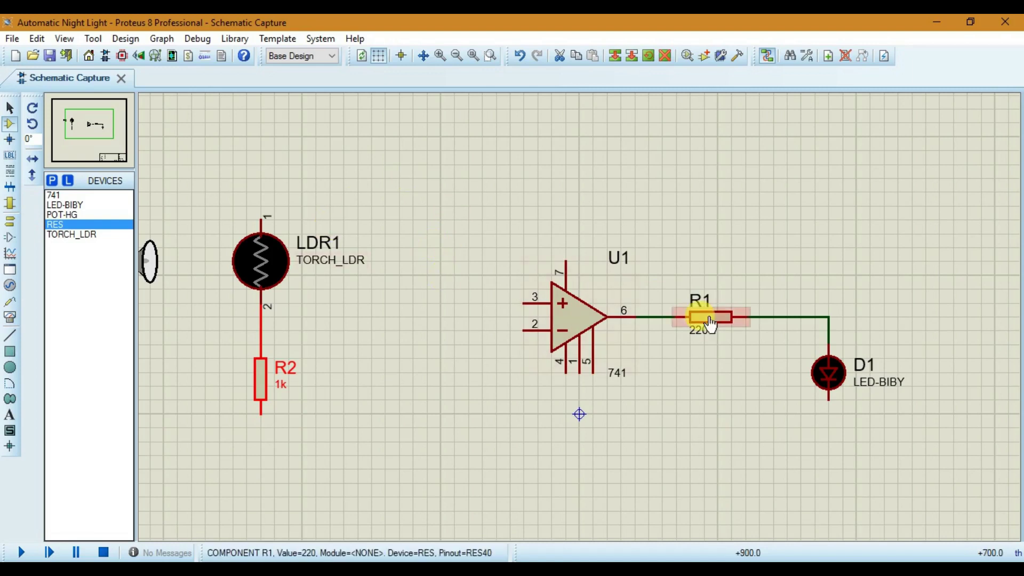
{"action": "left_click", "coordinate": [525, 330]}
{"action": "left_click", "coordinate": [261, 331]}
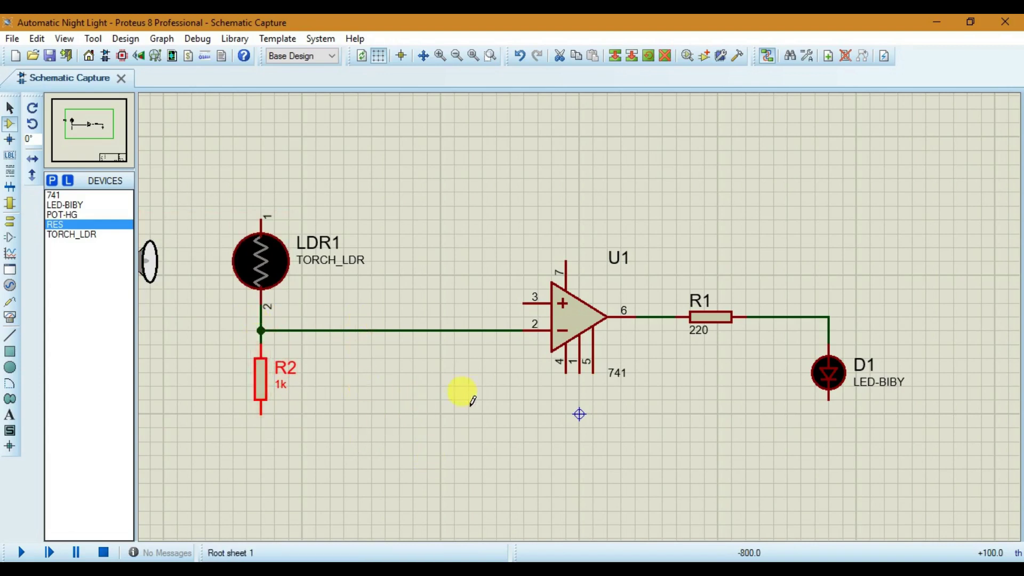
- Place a POT-HG potentiometer between R2 and the op-amp, below the pin 2 wire, and rotate it anti-clockwise so its wiper faces up
{"action": "left_click", "coordinate": [64, 215]}
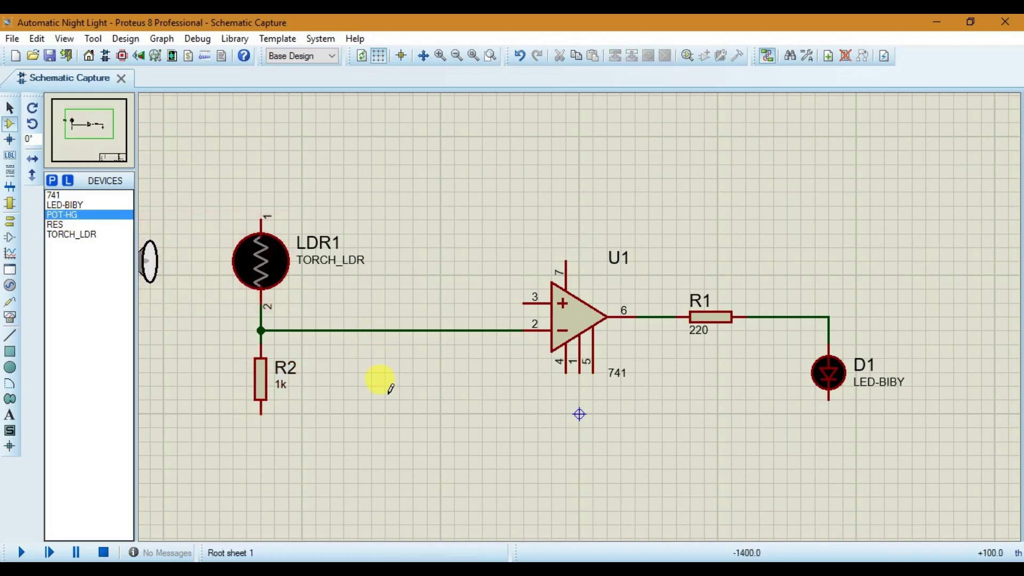
{"action": "left_click", "coordinate": [392, 388]}
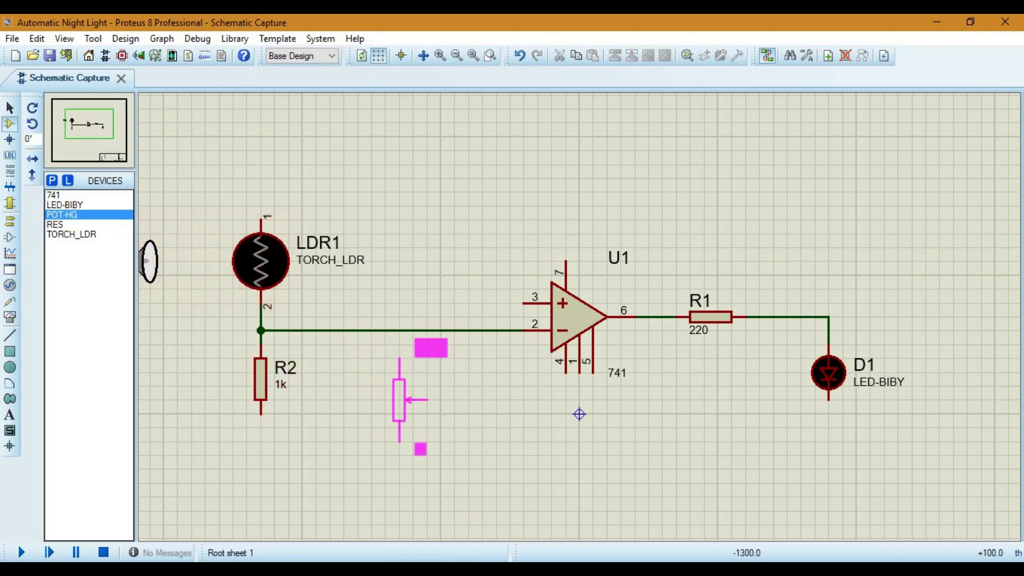
{"action": "left_click", "coordinate": [395, 389]}
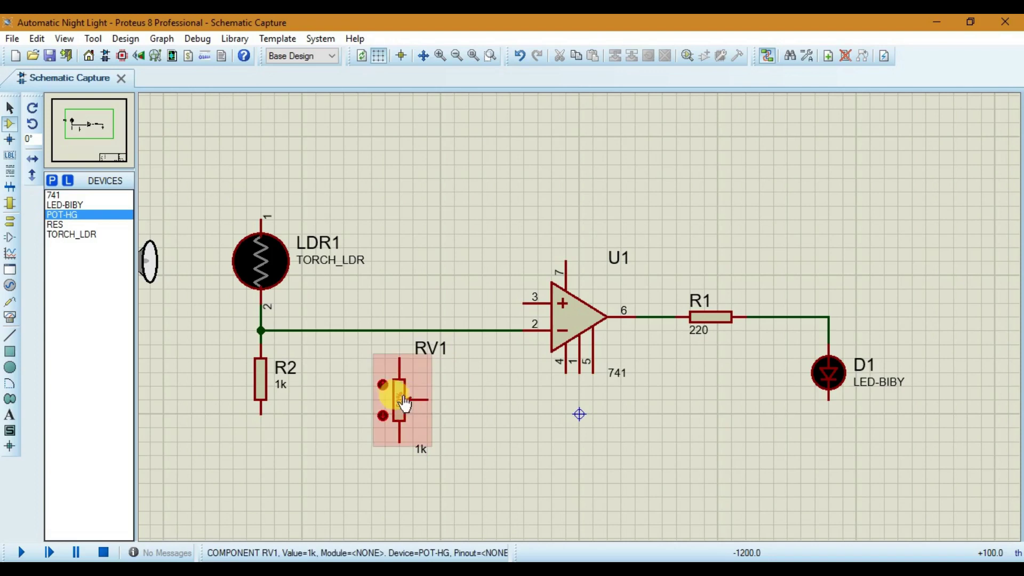
{"action": "right_click", "coordinate": [412, 399]}
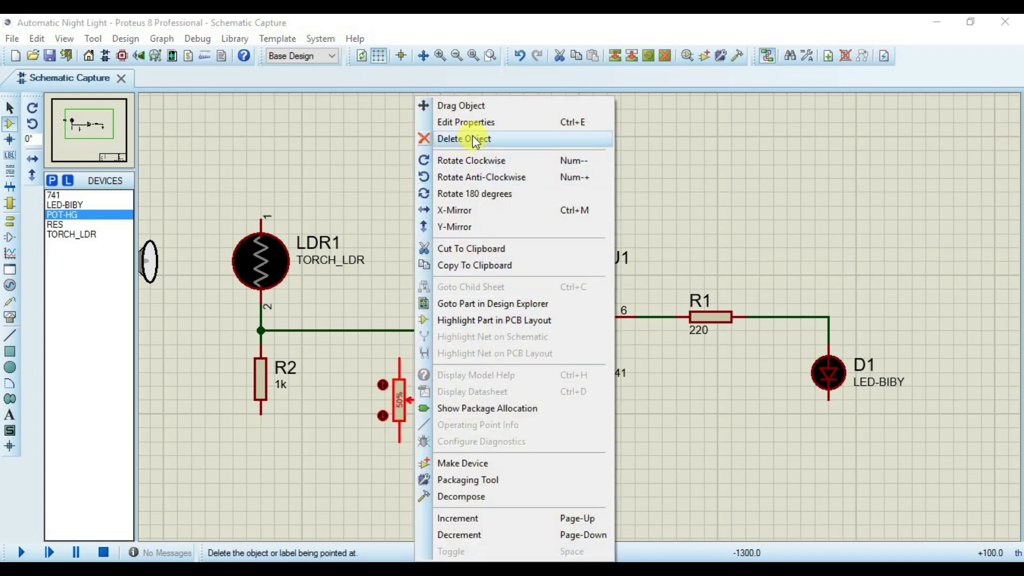
{"action": "left_click", "coordinate": [469, 182]}
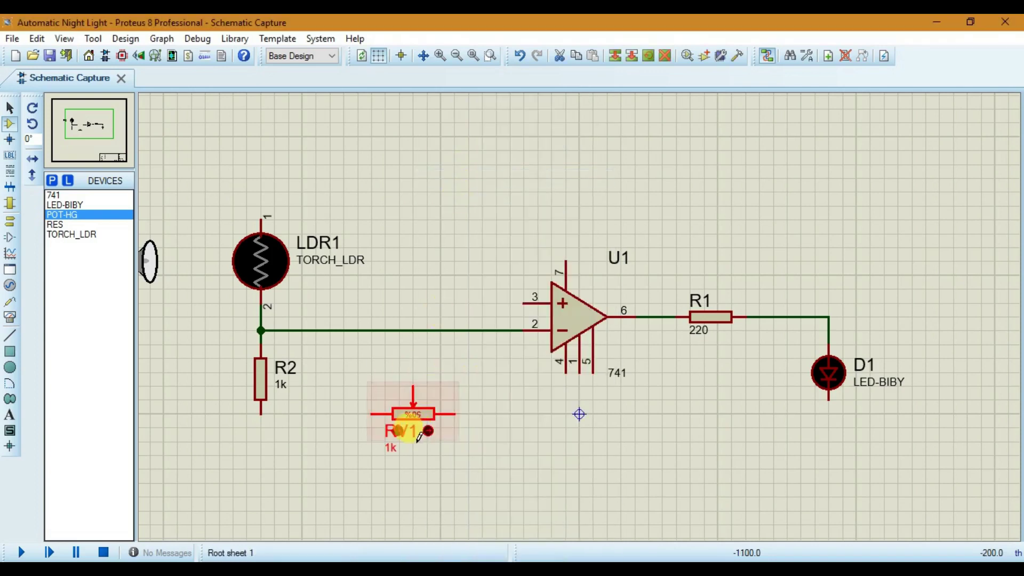
- Move potentiometer RV1 up closer to the pin 2 wire and connect its wiper to op-amp pin 3
{"action": "right_click", "coordinate": [419, 415]}
{"action": "left_click", "coordinate": [483, 105]}
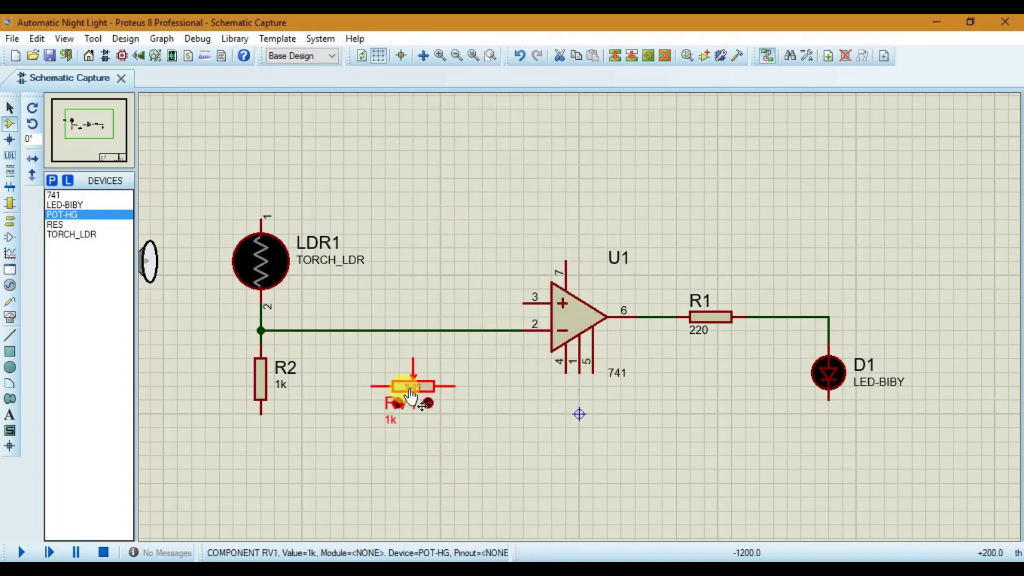
{"action": "left_click", "coordinate": [412, 393]}
{"action": "left_click", "coordinate": [413, 356]}
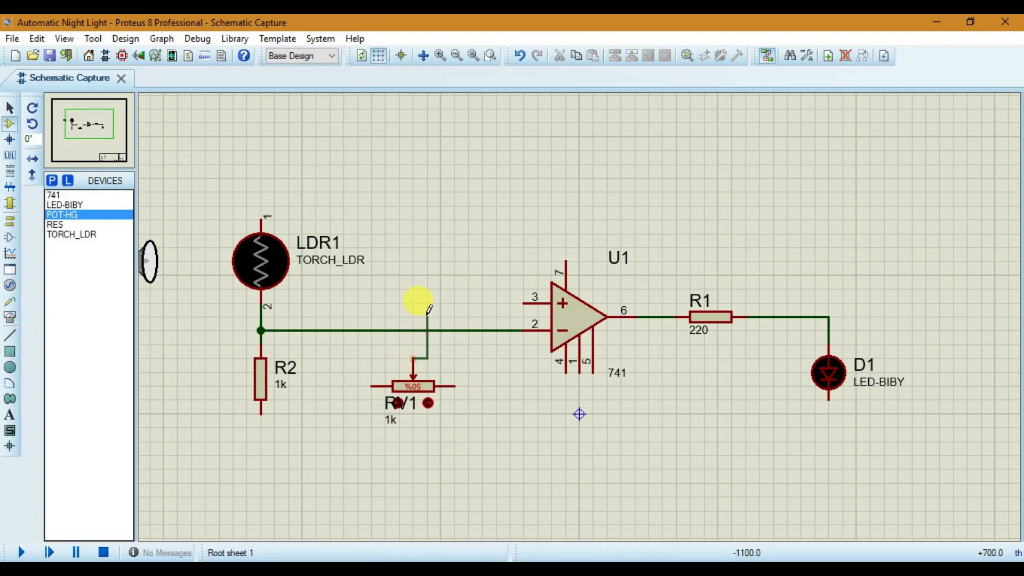
{"action": "left_click", "coordinate": [524, 304]}
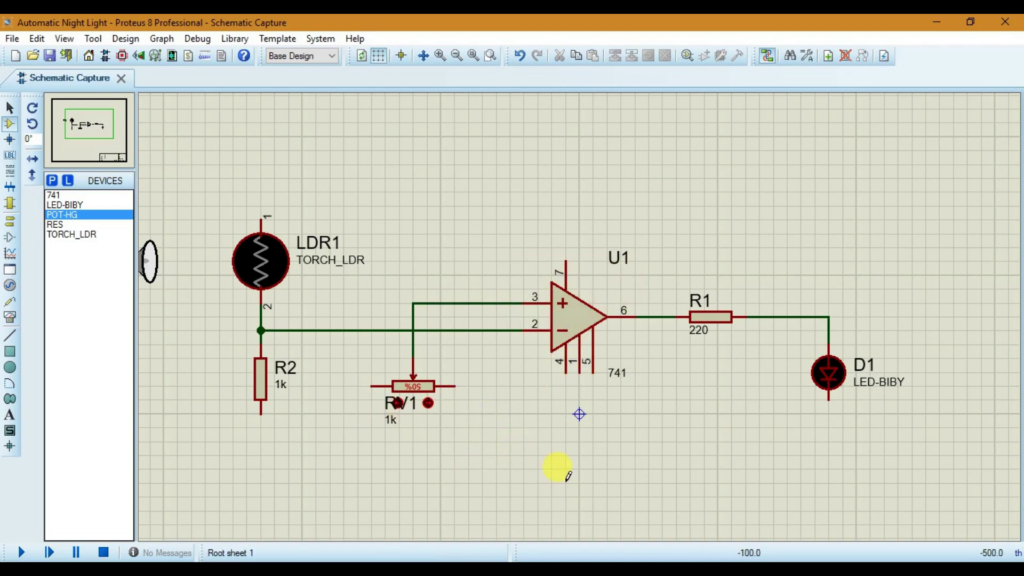
- Place a POWER terminal above the op-amp in line with pin 7 and a GROUND terminal below it in line with pin 4
{"action": "scroll", "coordinate": [580, 414], "scroll_direction": "down", "scroll_amount": 1}
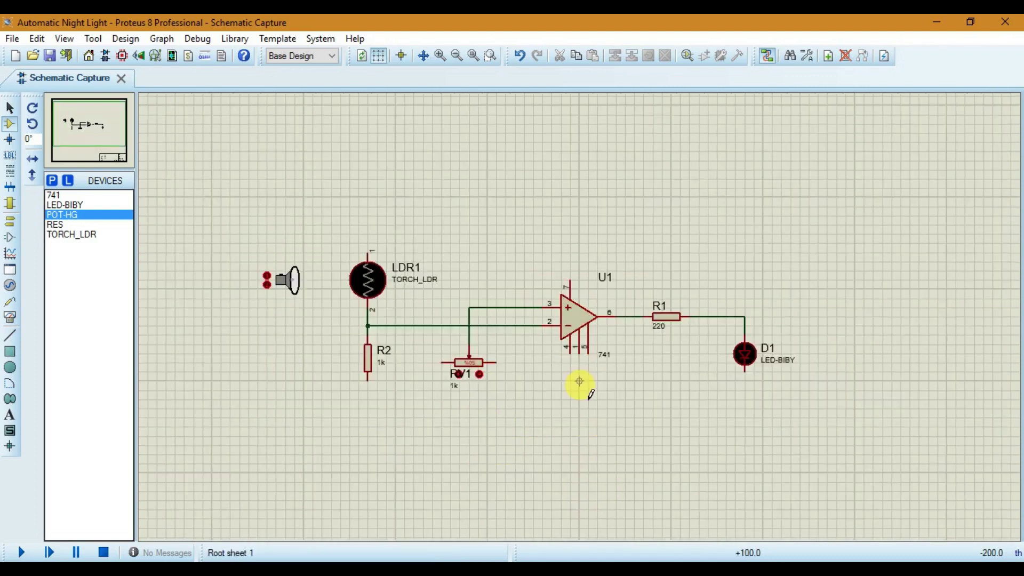
{"action": "scroll", "coordinate": [566, 289], "scroll_direction": "up", "scroll_amount": 1}
{"action": "scroll", "coordinate": [512, 302], "scroll_direction": "down", "scroll_amount": 1}
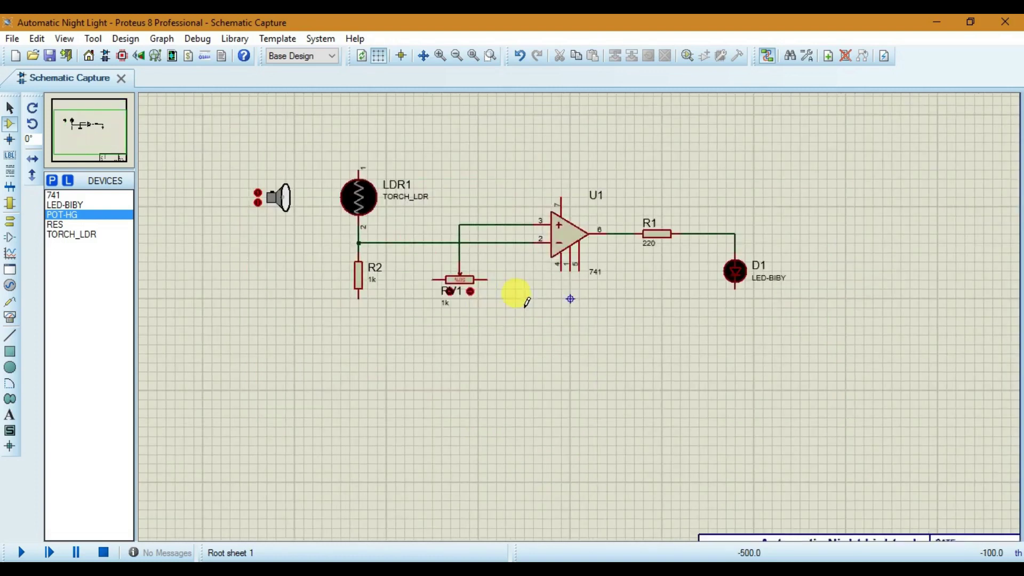
{"action": "scroll", "coordinate": [521, 209], "scroll_direction": "up", "scroll_amount": 1}
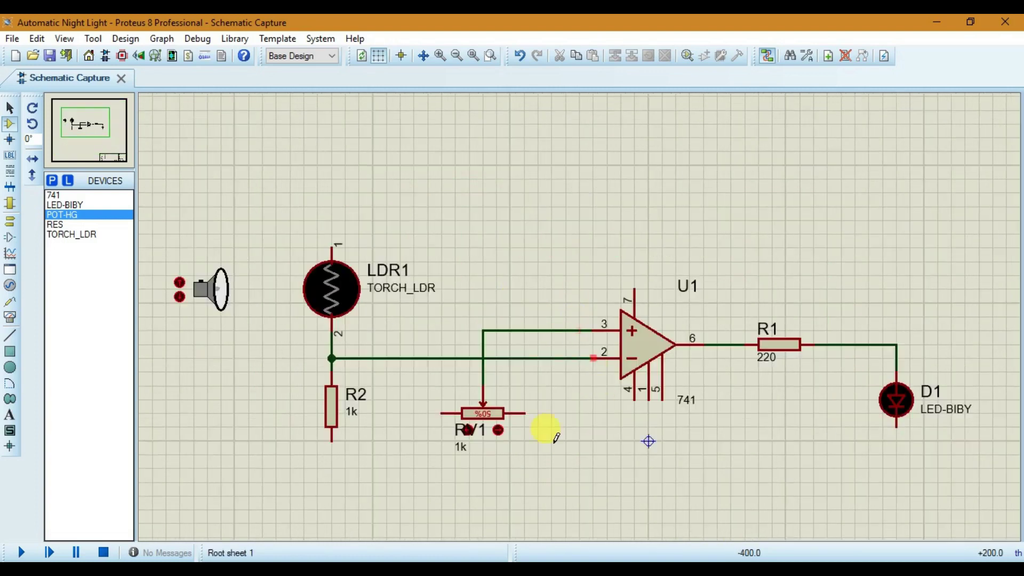
{"action": "left_click", "coordinate": [9, 226]}
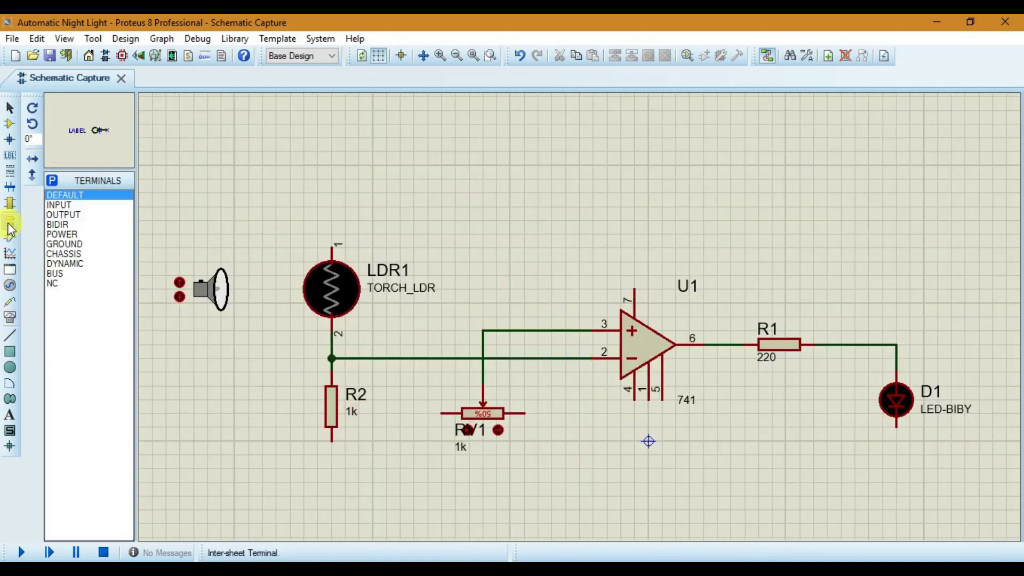
{"action": "left_click", "coordinate": [65, 234]}
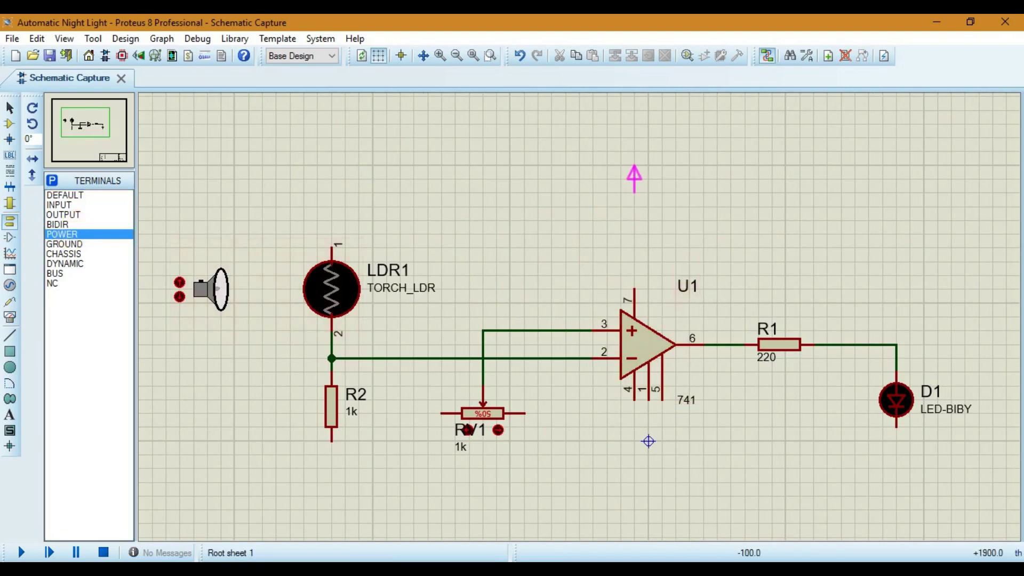
{"action": "left_click", "coordinate": [630, 188]}
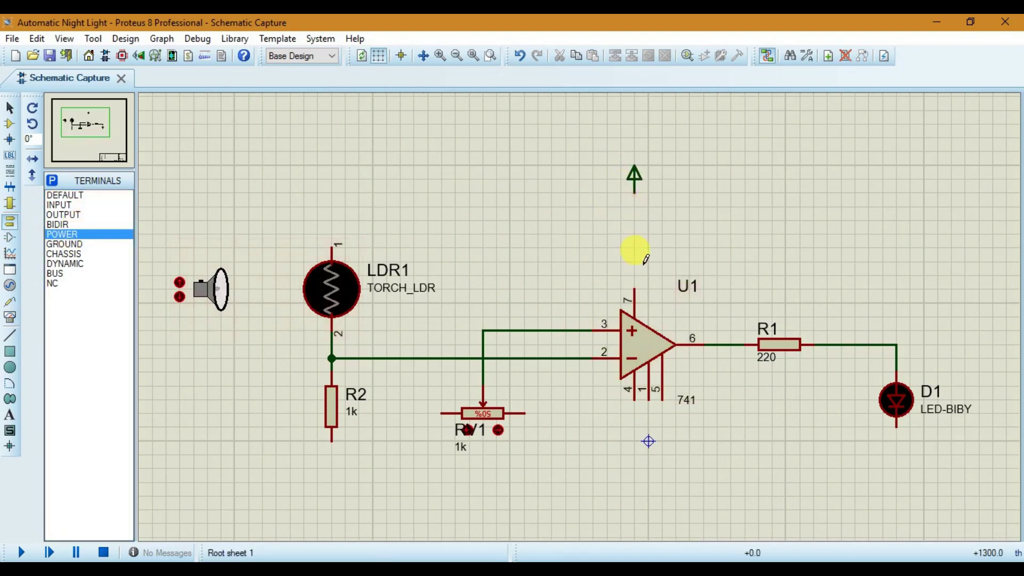
{"action": "left_click", "coordinate": [64, 246]}
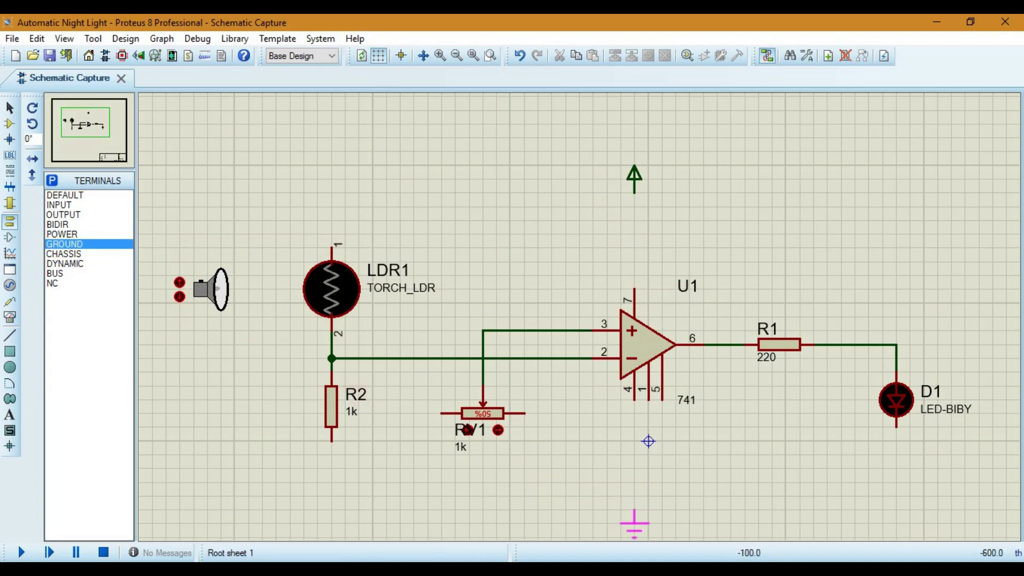
{"action": "left_click", "coordinate": [635, 513]}
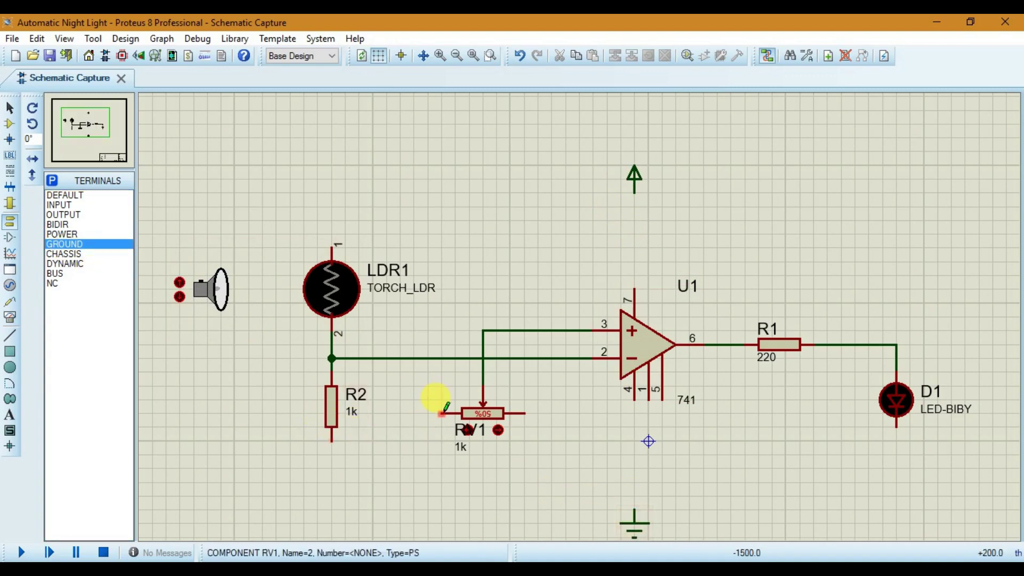
- Wire LDR1 pin 1 to the power terminal and the lower end of R2 to the ground terminal
{"action": "left_click", "coordinate": [332, 246]}
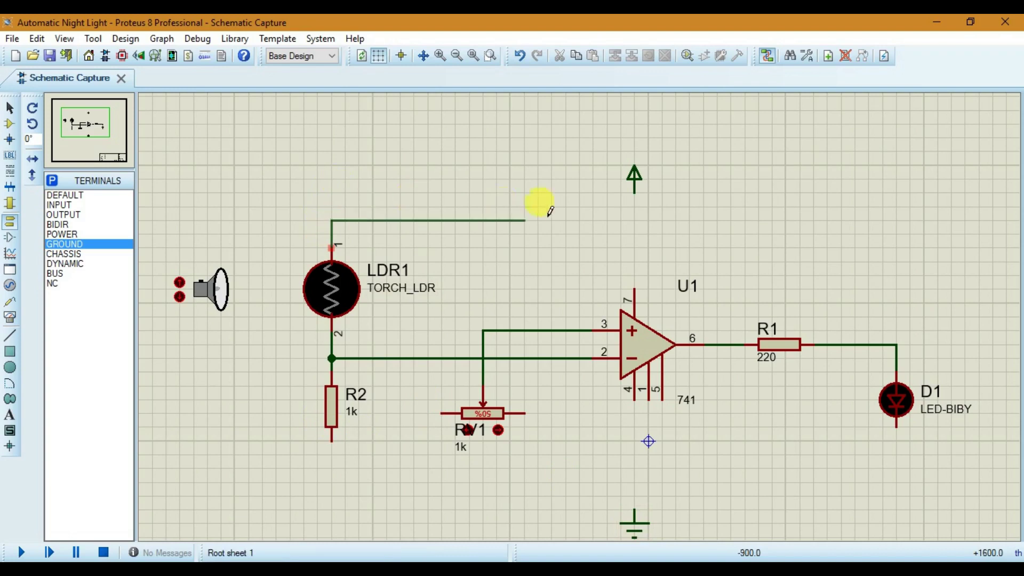
{"action": "left_click", "coordinate": [637, 188]}
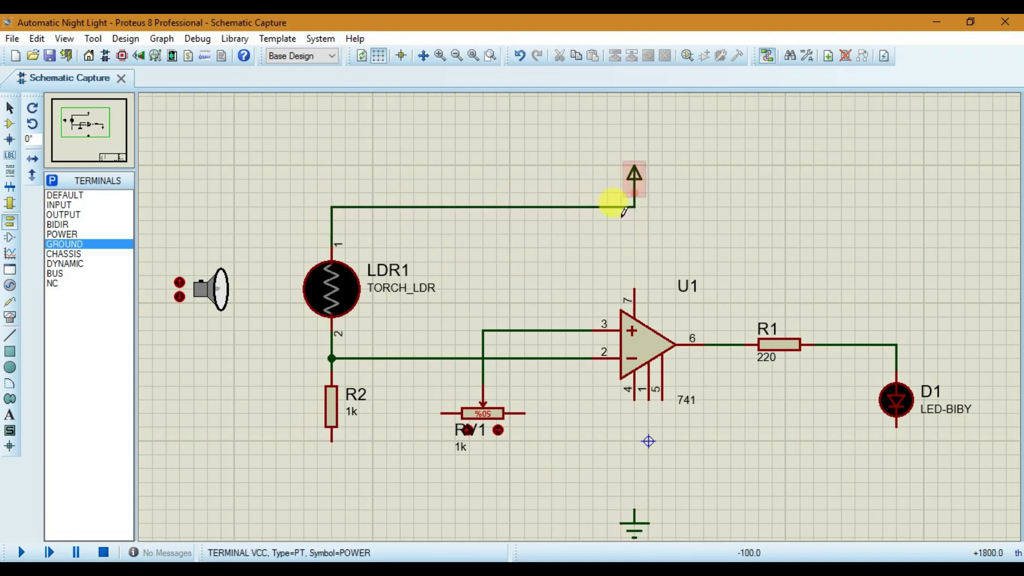
{"action": "left_click", "coordinate": [332, 437]}
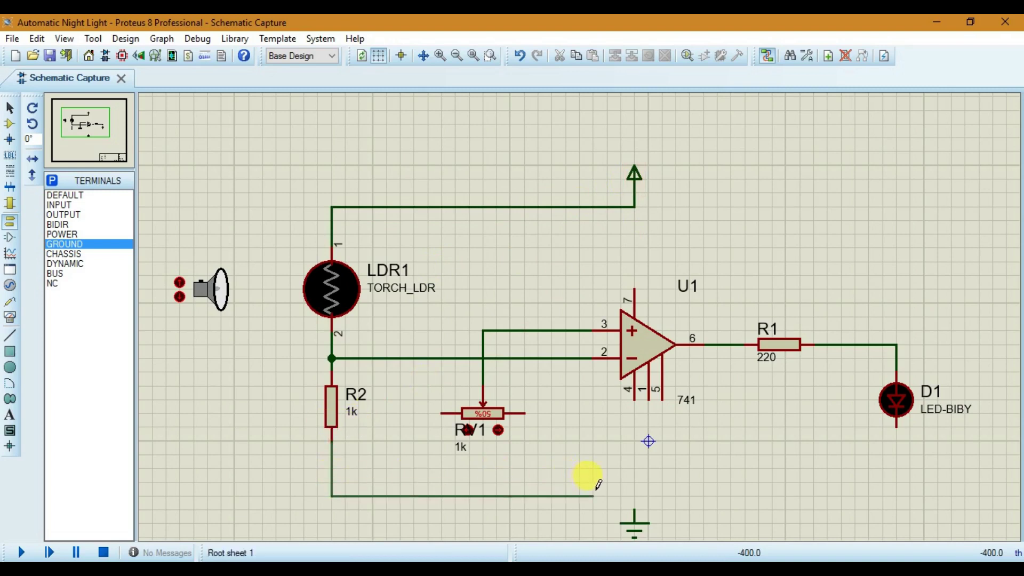
{"action": "left_click", "coordinate": [634, 508]}
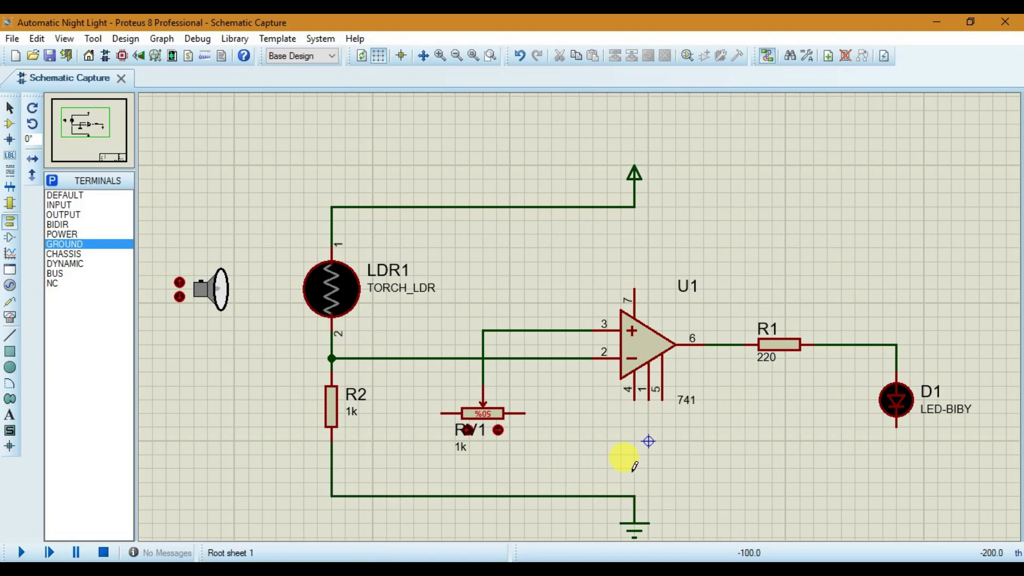
- Wire RV1's left end to the power line and its right end to the ground line
{"action": "left_click", "coordinate": [442, 413]}
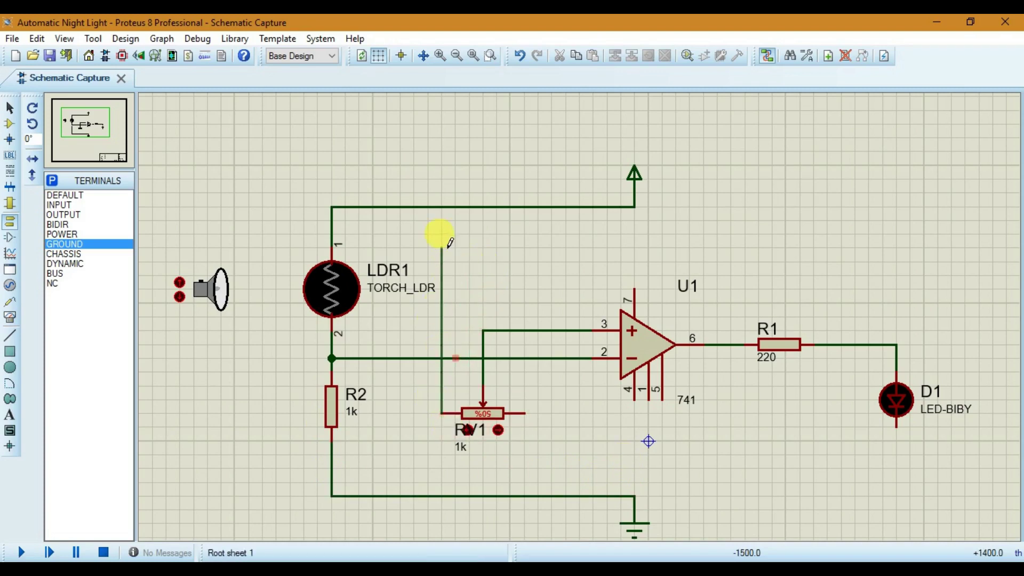
{"action": "left_click", "coordinate": [449, 209]}
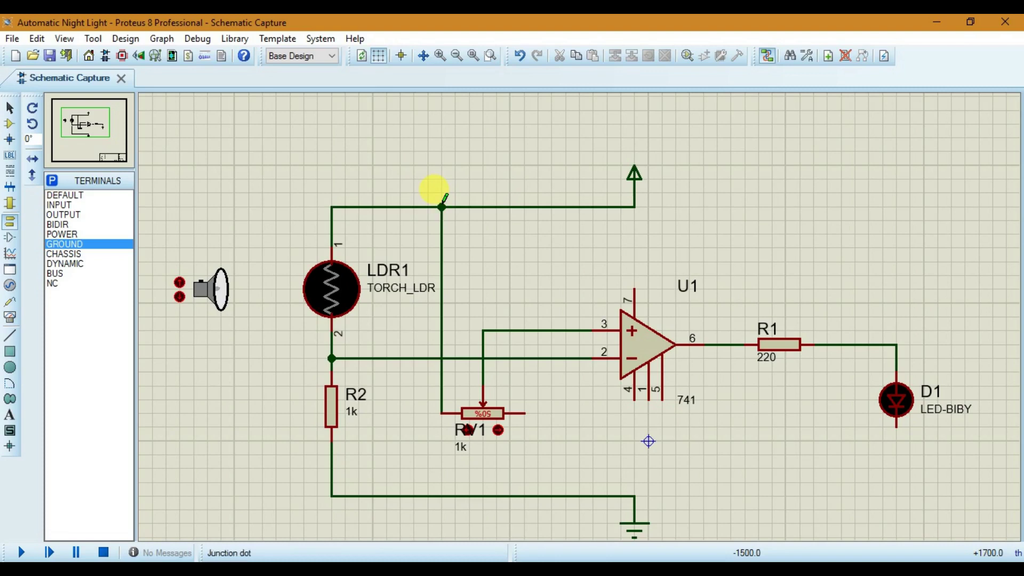
{"action": "left_click", "coordinate": [526, 411]}
{"action": "left_click", "coordinate": [566, 496]}
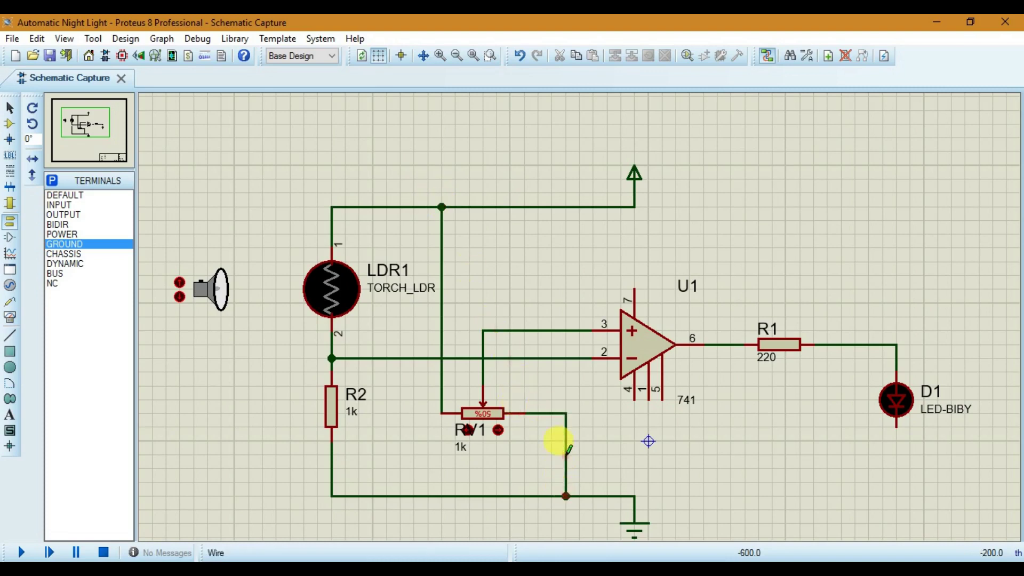
- Wire op-amp pin 7 to the power line and pin 4 to the ground line
{"action": "left_click", "coordinate": [635, 288]}
{"action": "left_click", "coordinate": [635, 207]}
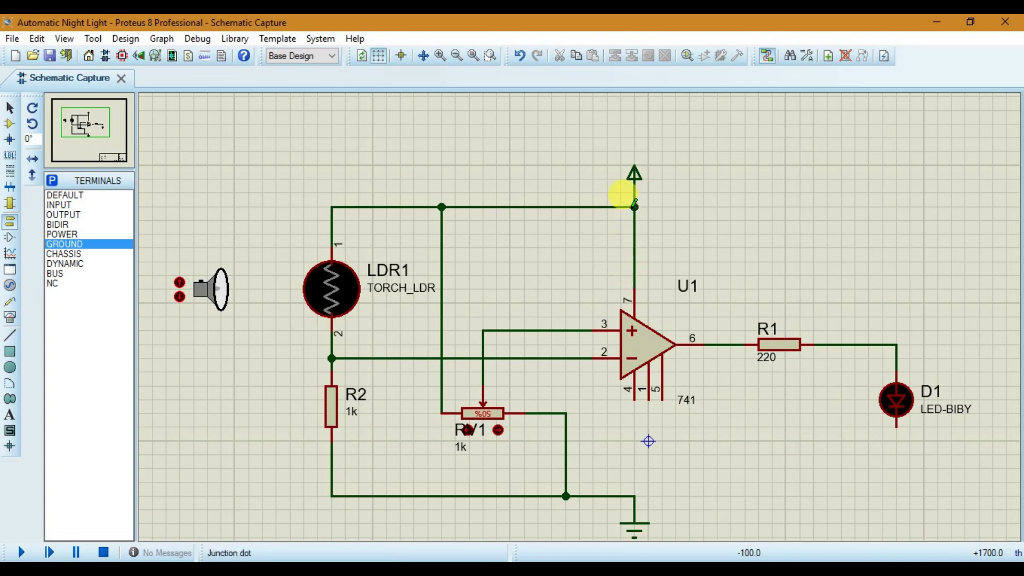
{"action": "left_click", "coordinate": [635, 398]}
{"action": "left_click", "coordinate": [634, 496]}
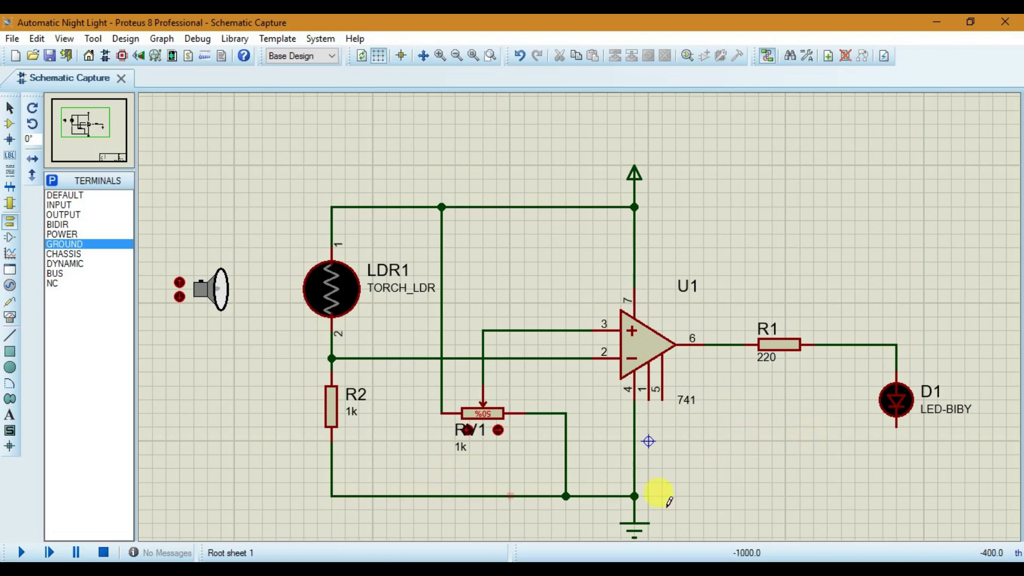
- Wire the lower end of LED D1 to the ground line at the junction above the ground terminal
{"action": "left_click", "coordinate": [896, 424]}
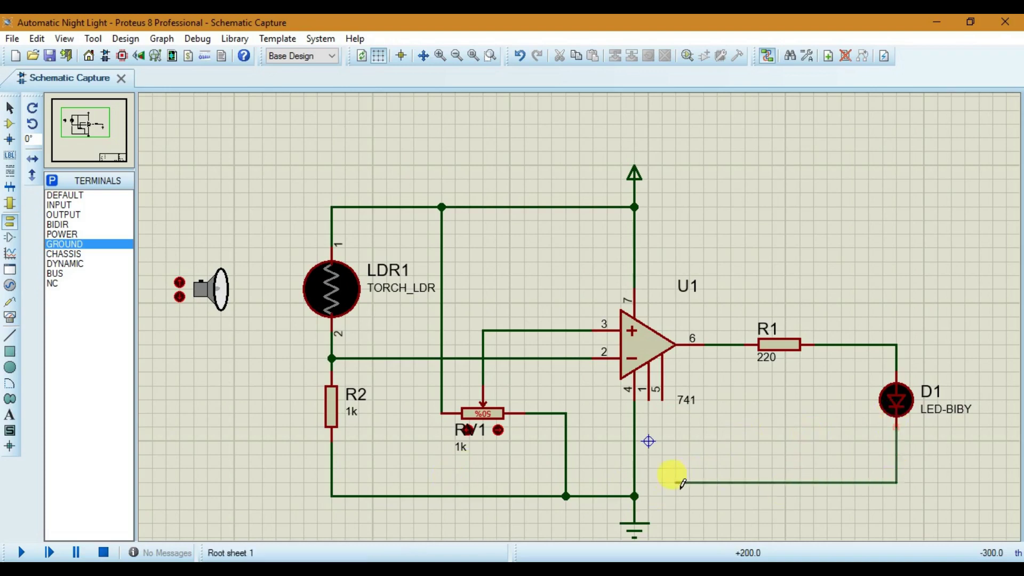
{"action": "left_click", "coordinate": [636, 494]}
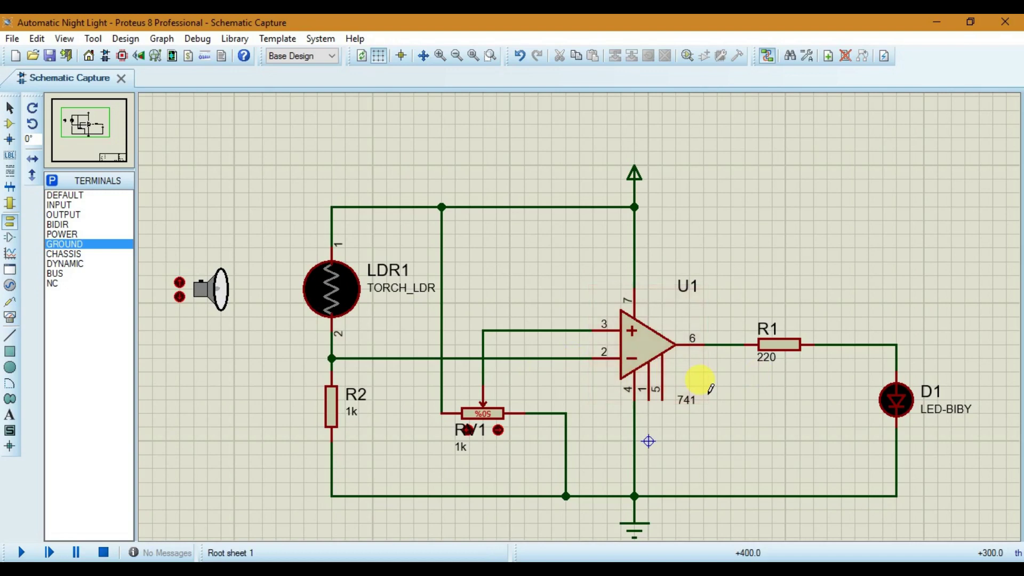
- Run the simulation and move the torch away from LDR1 to test the LED in dimmer light
{"action": "left_click", "coordinate": [21, 553]}
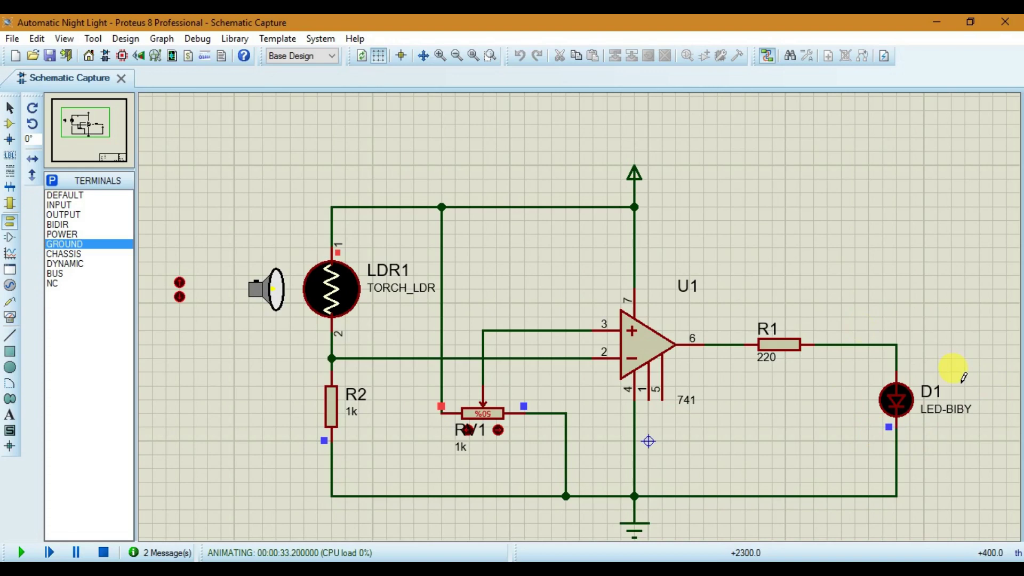
{"action": "left_click", "coordinate": [179, 297]}
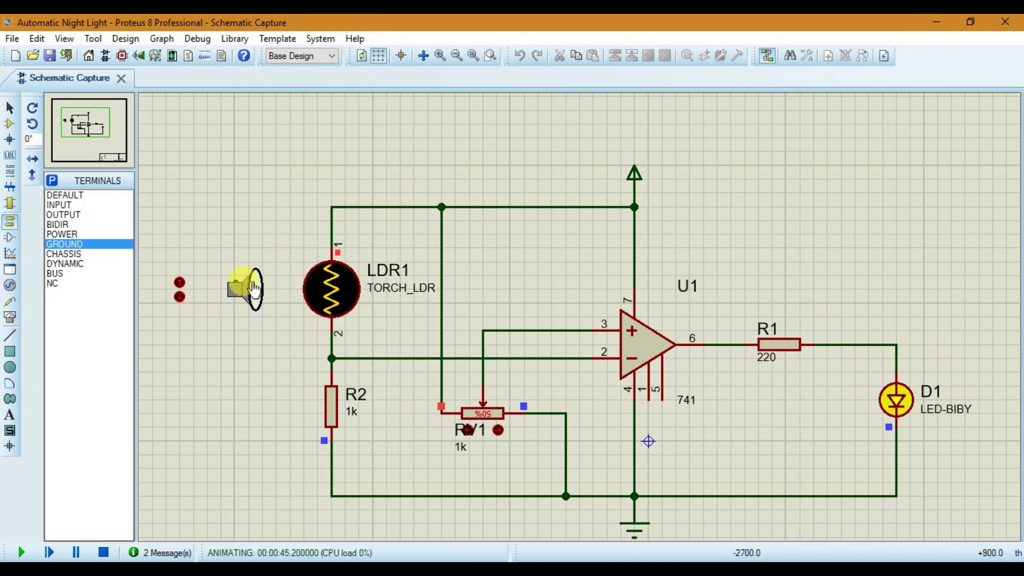
- Set potentiometer RV1 to 15% and test the switching threshold by moving the torch farther from LDR1 and back again
{"action": "left_click", "coordinate": [497, 430]}
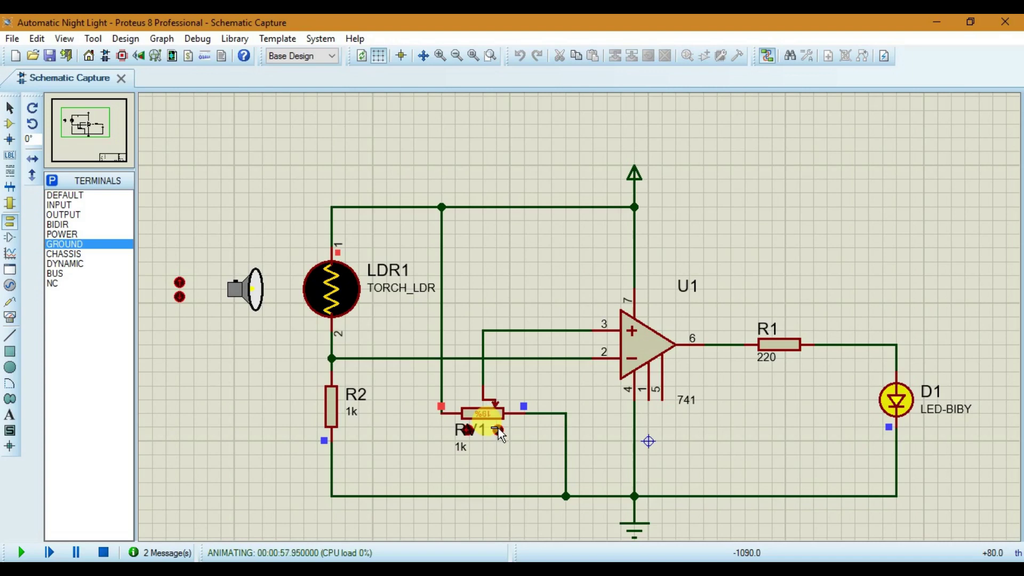
{"action": "left_click", "coordinate": [499, 428]}
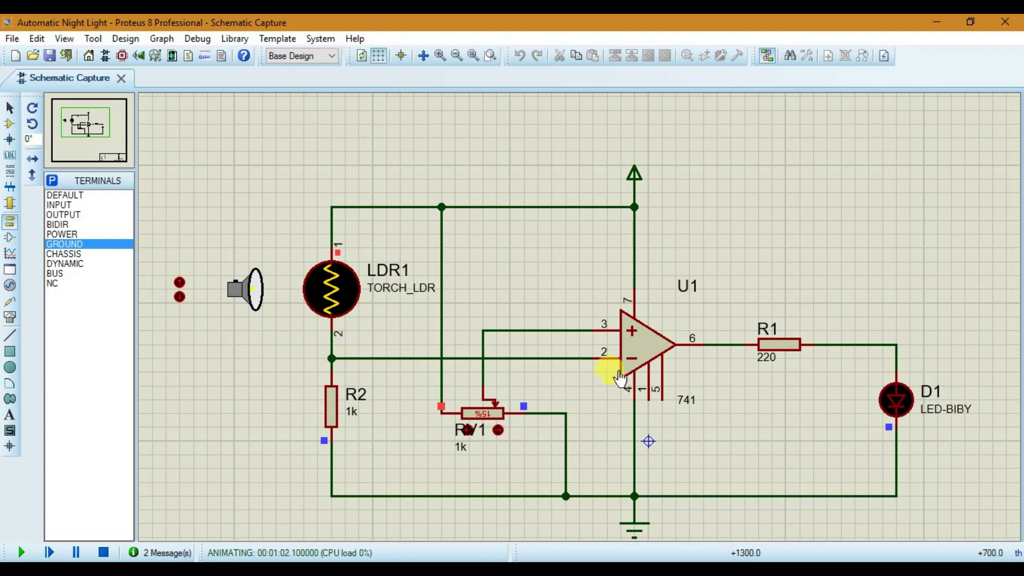
{"action": "left_click", "coordinate": [178, 298]}
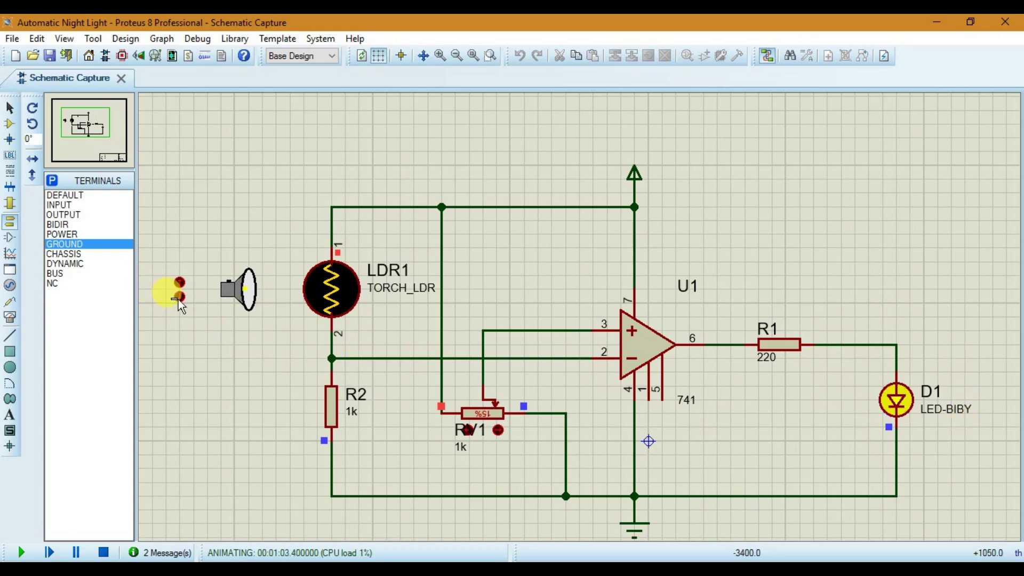
{"action": "left_click", "coordinate": [178, 299]}
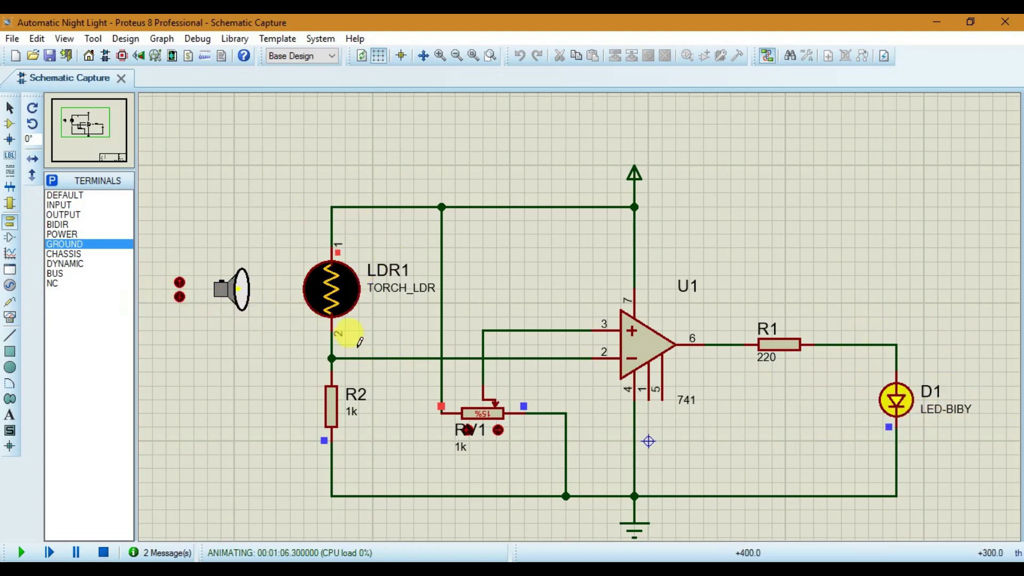
{"action": "left_click", "coordinate": [179, 282]}
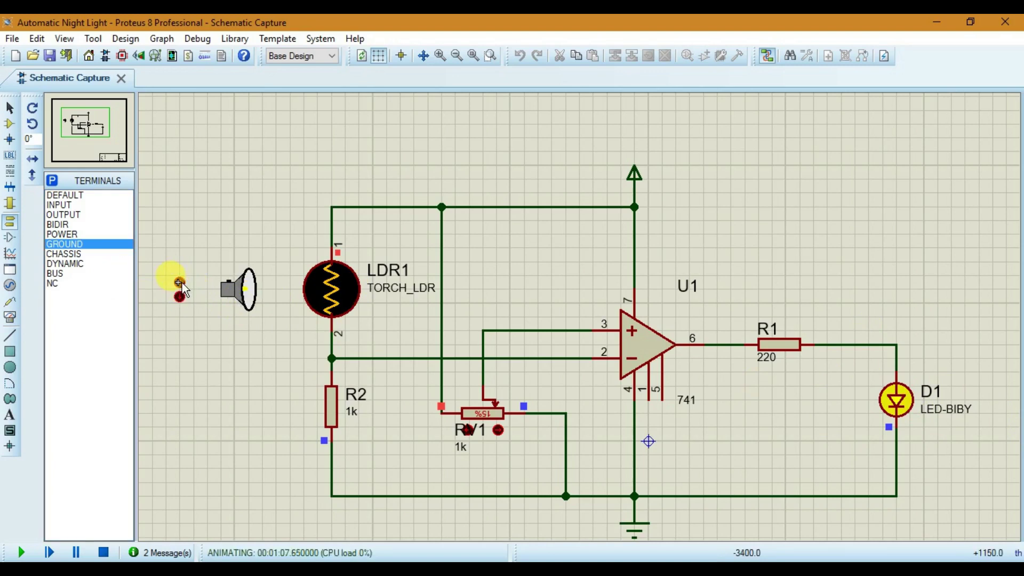
{"action": "left_click", "coordinate": [179, 282]}
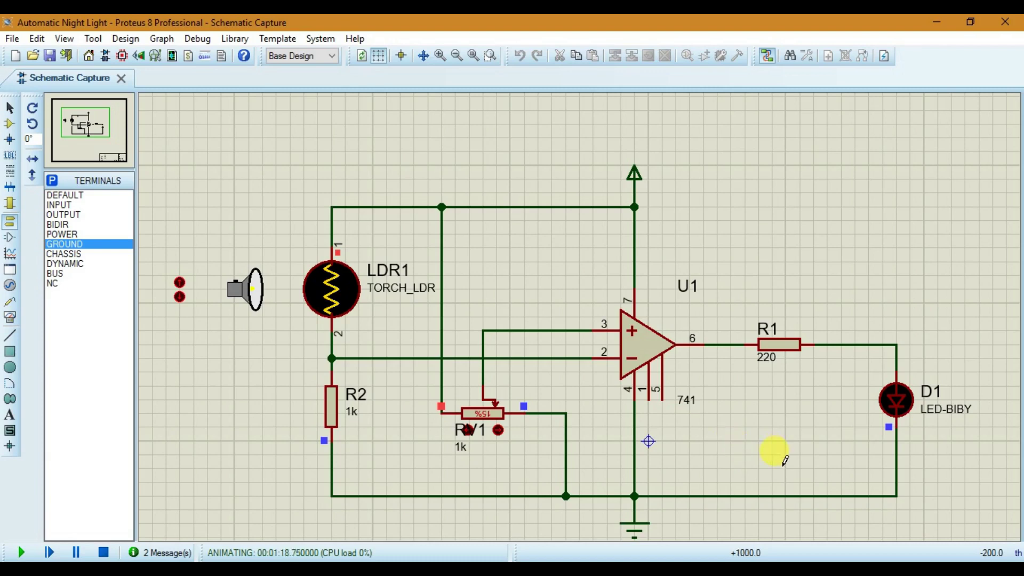
{"action": "key", "text": "F7"}
{"action": "scroll", "coordinate": [717, 414], "scroll_direction": "up", "scroll_amount": 1}
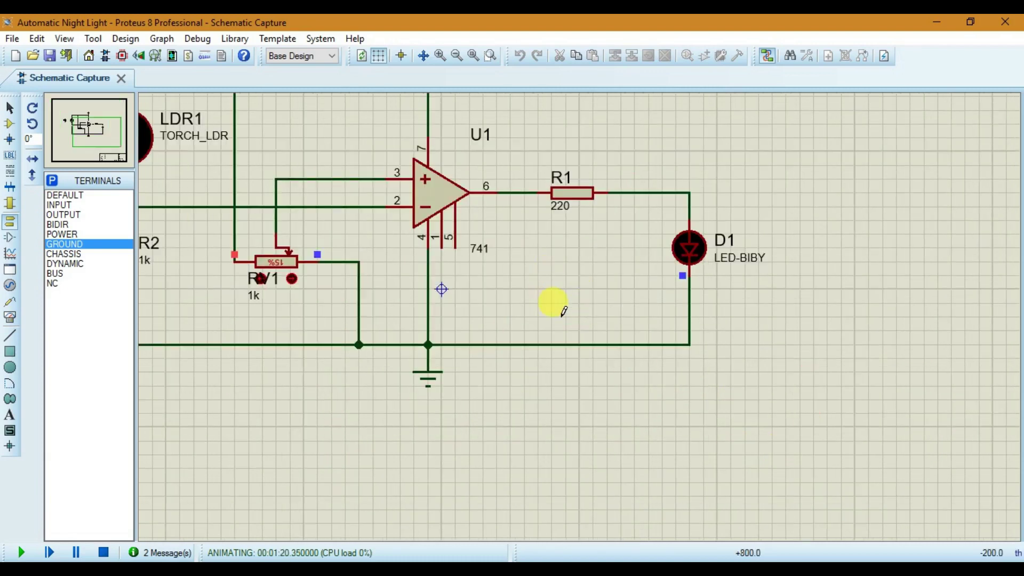
{"action": "scroll", "coordinate": [480, 229], "scroll_direction": "down", "scroll_amount": 1}
{"action": "scroll", "coordinate": [441, 217], "scroll_direction": "up", "scroll_amount": 1}
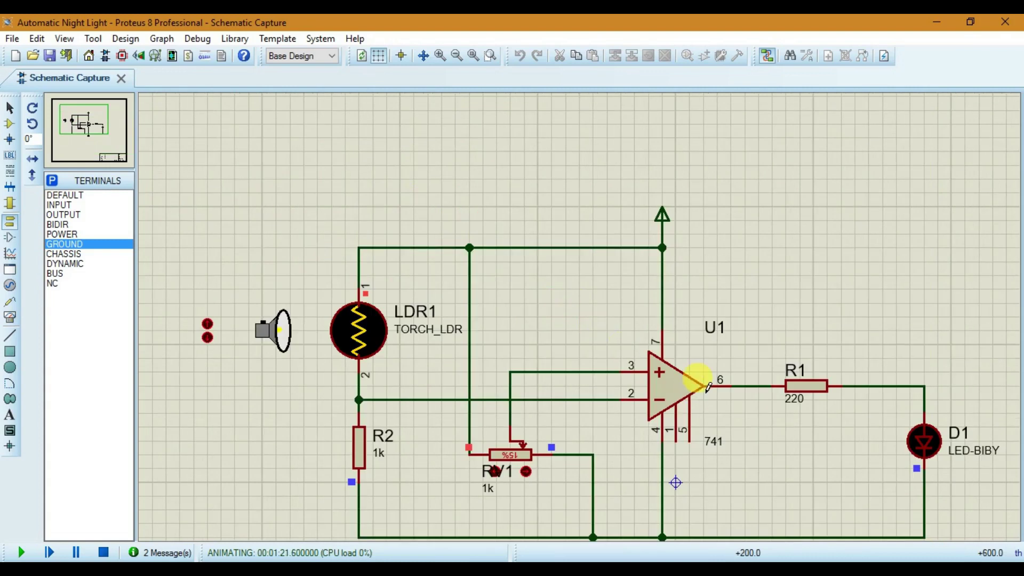